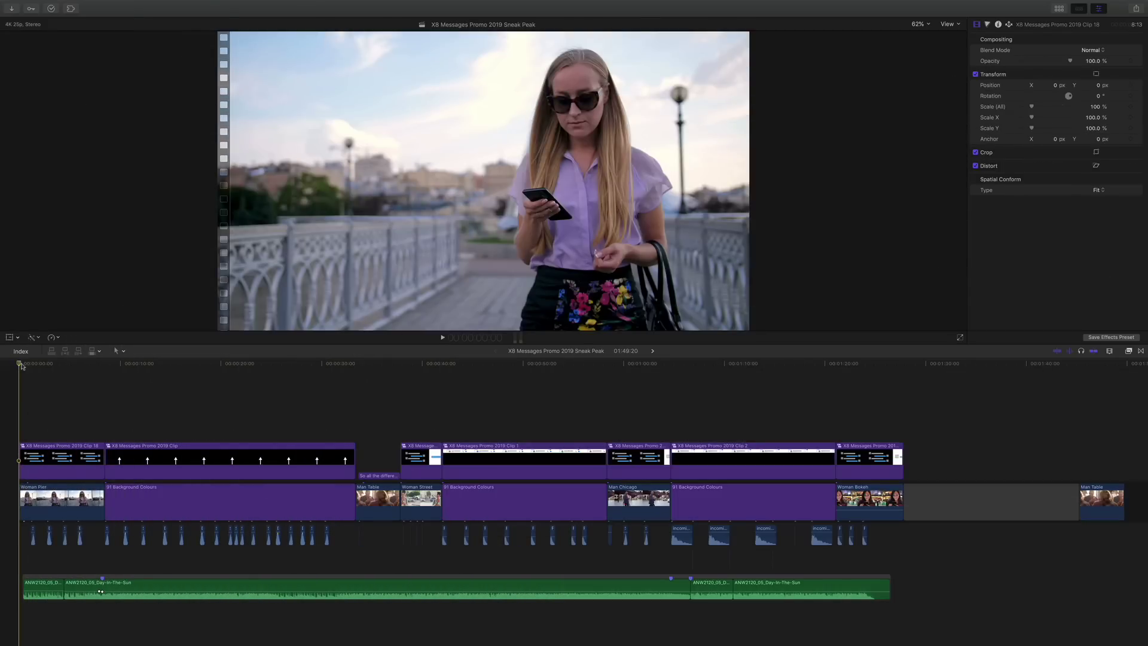
- Play the Messages demo past the photo messages to the Charlotte Messenger chat, then pause
{"action": "left_click_drag", "start_coordinate": [20, 366], "coordinate": [111, 370]}
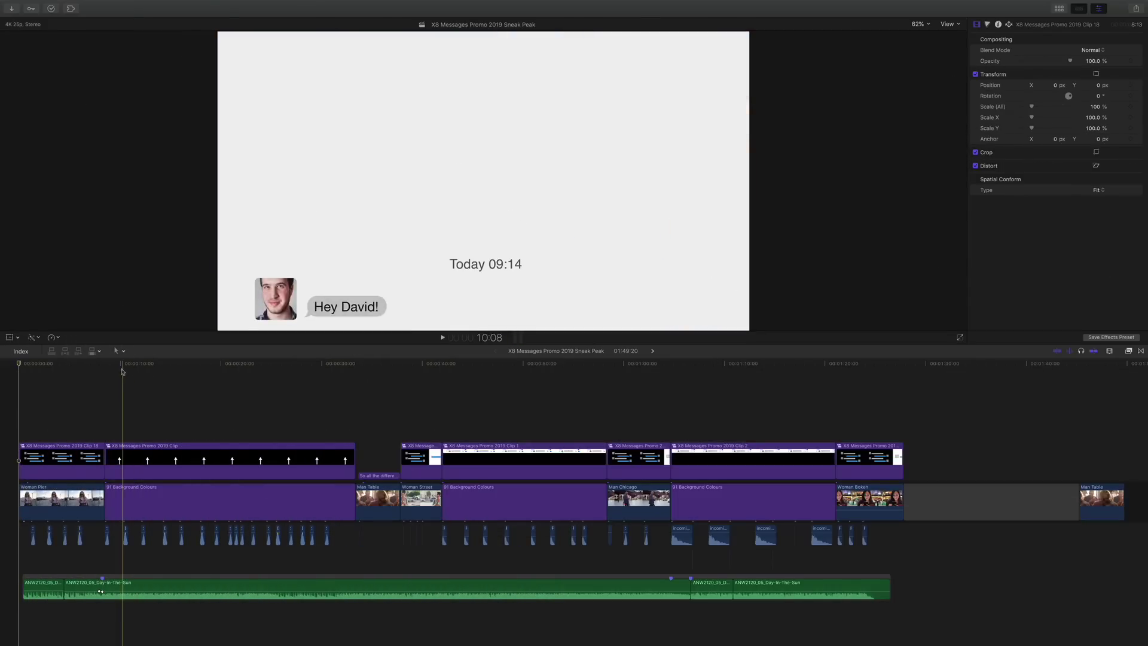
{"action": "key", "text": "space"}
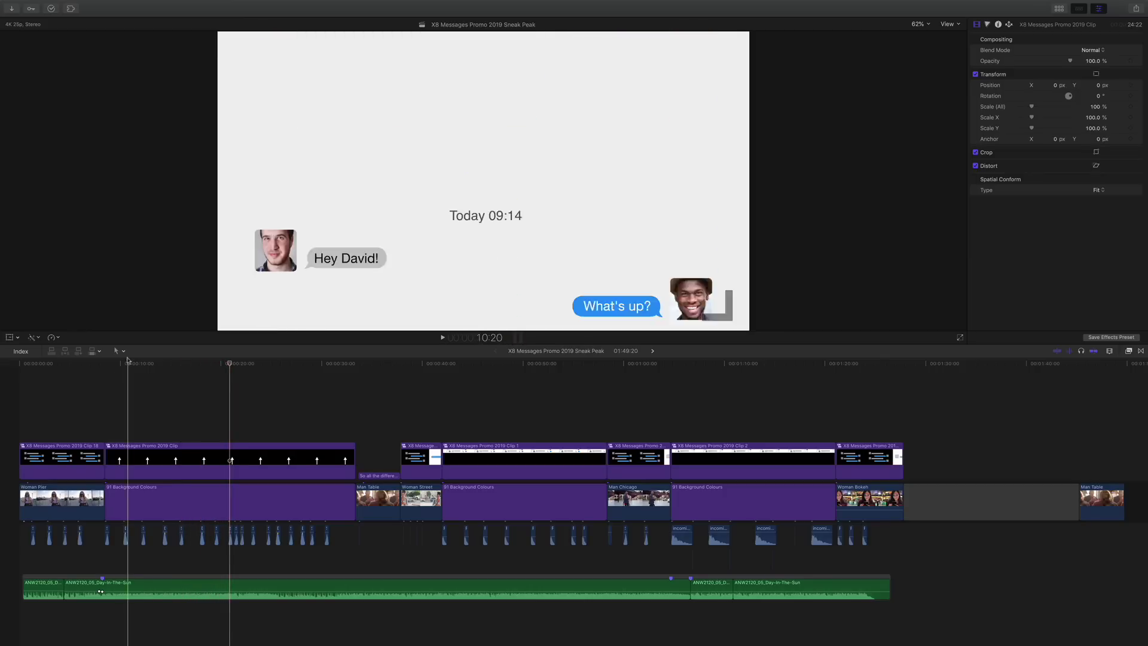
{"action": "left_click", "coordinate": [267, 366]}
{"action": "left_click_drag", "start_coordinate": [267, 367], "coordinate": [316, 371]}
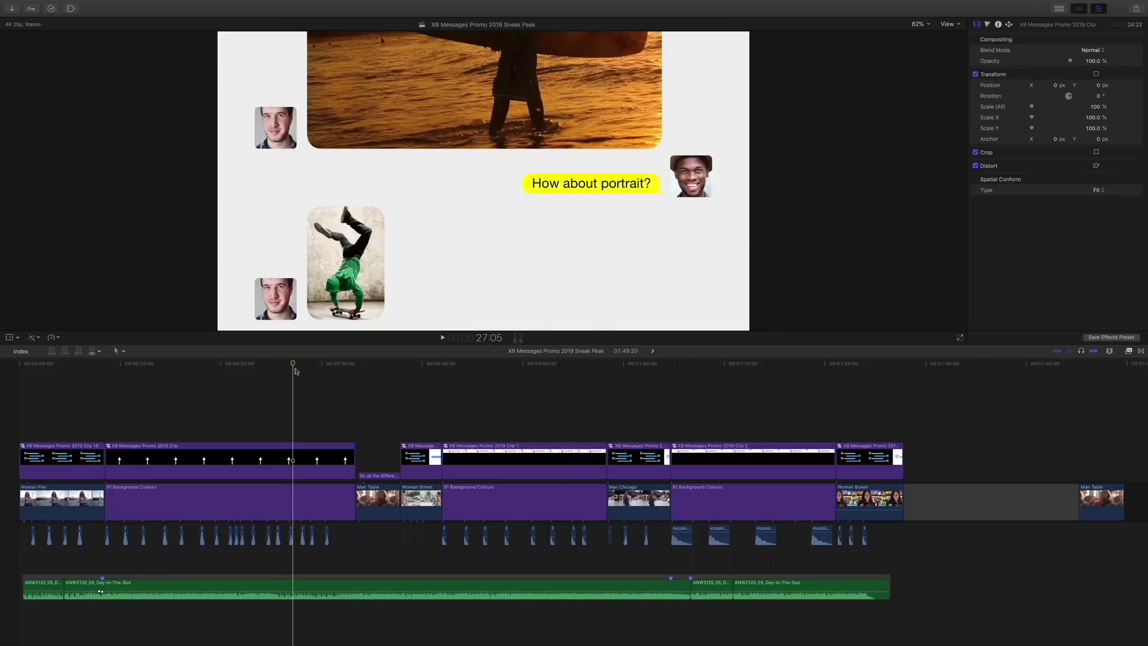
{"action": "key", "text": "space"}
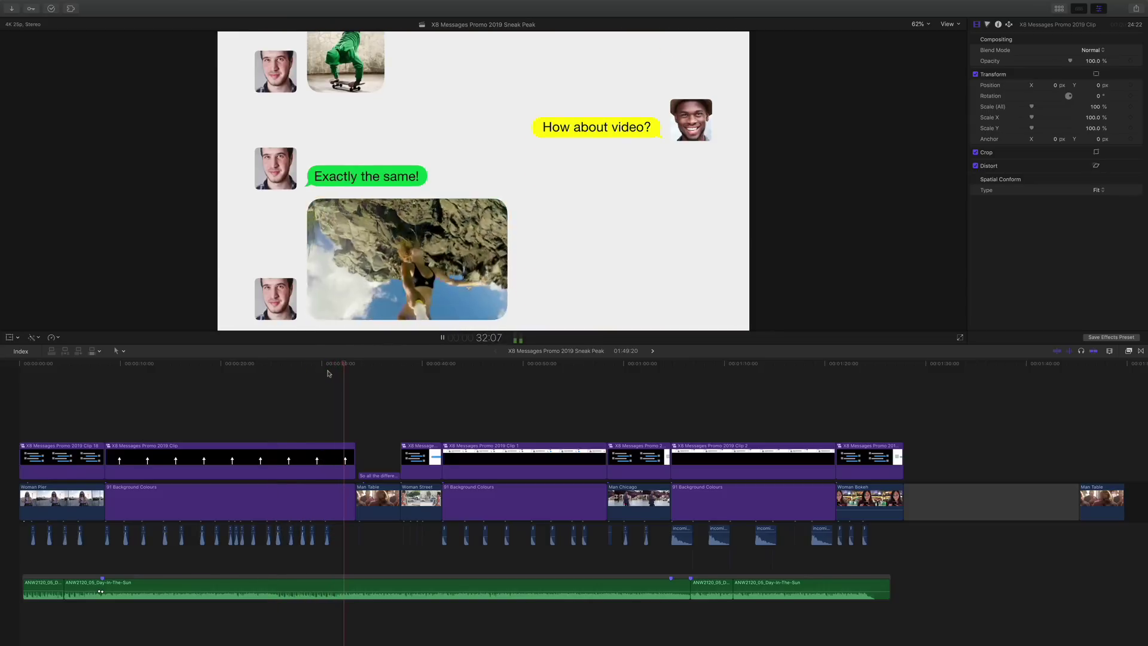
{"action": "key", "text": "space"}
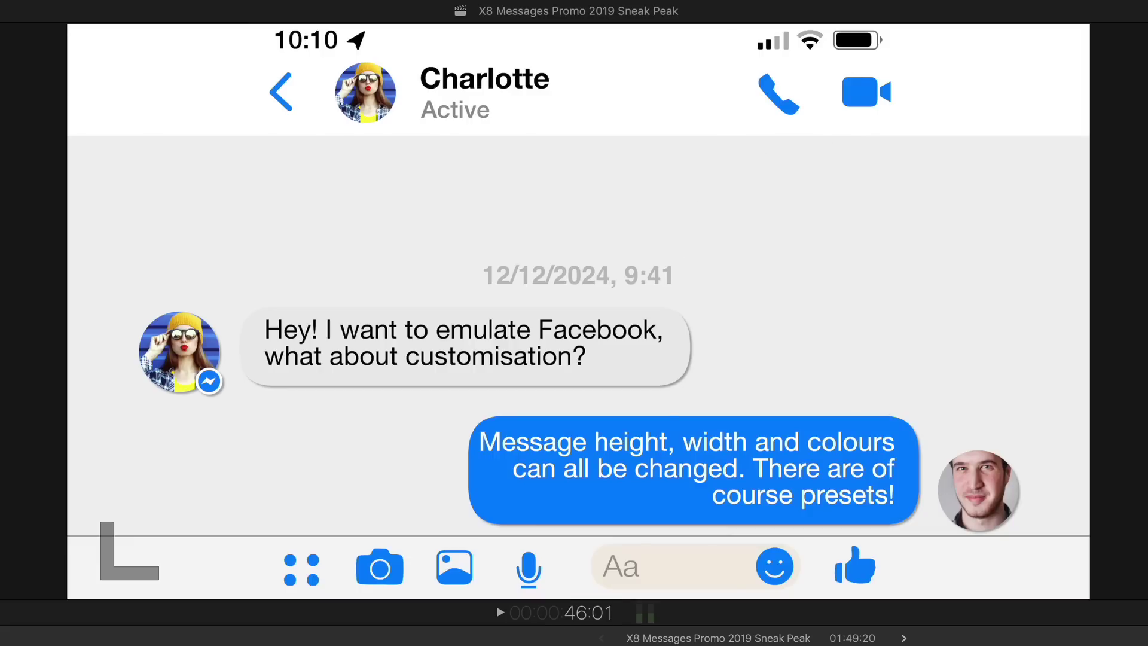
- Leave full-screen view and play the woman-on-phone clip with its tracked message bubbles
{"action": "key", "text": "Escape"}
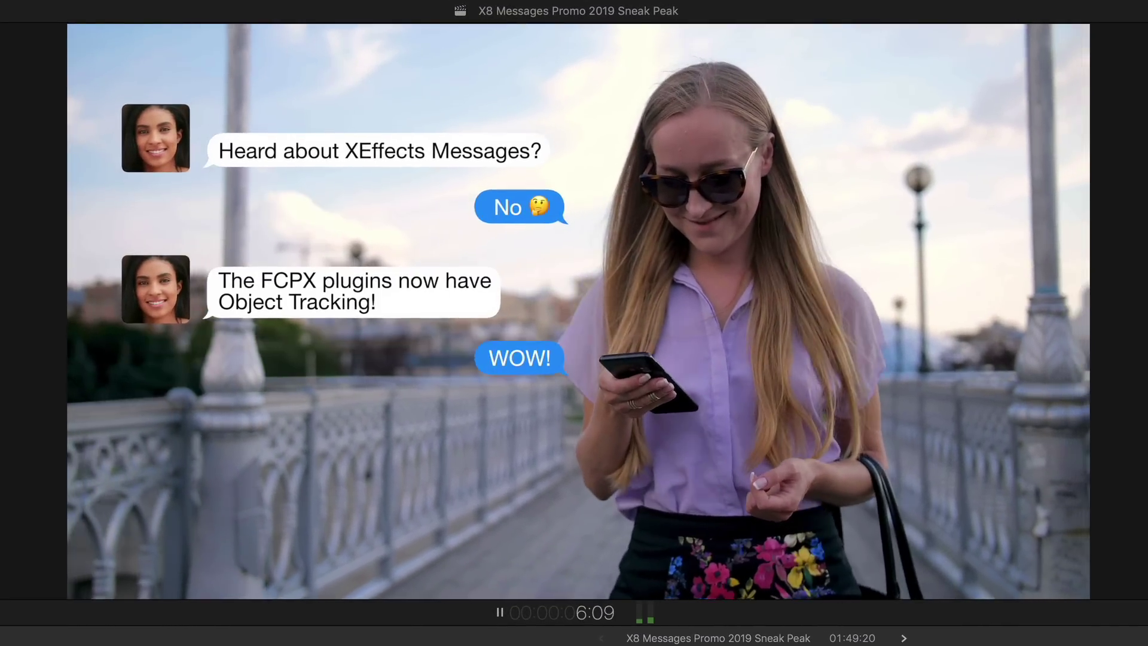
{"action": "key", "text": "space"}
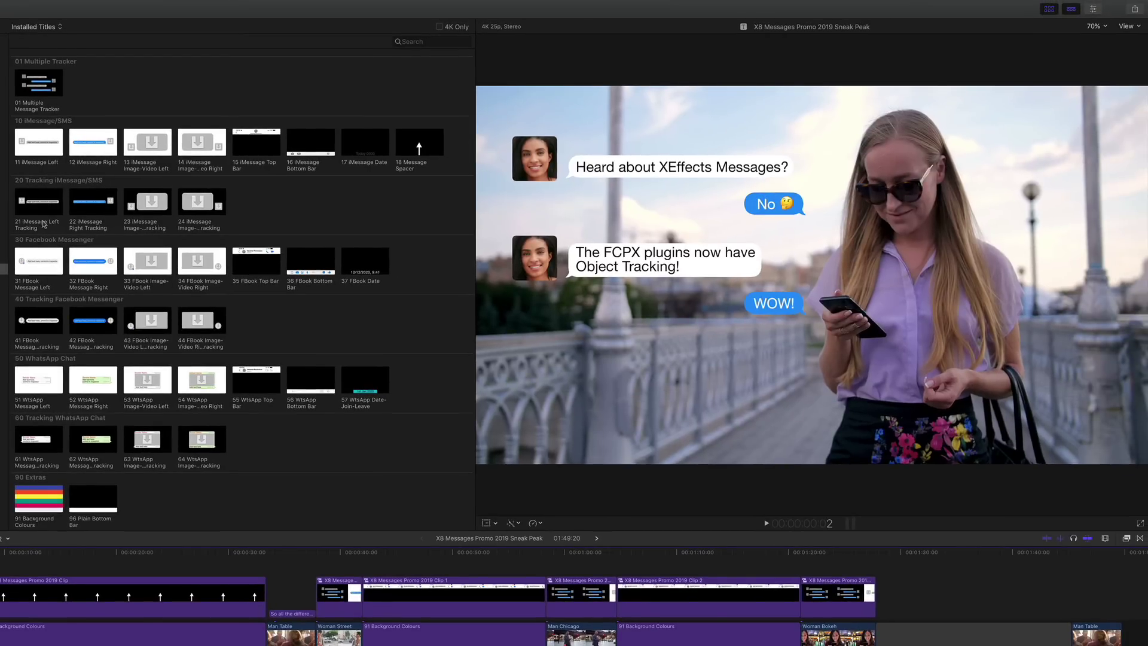
- Preview the 31 and 41 FBook, 51 and 61 WtsApp, and 96 Plain Bottom Bar titles
{"action": "left_click", "coordinate": [39, 270]}
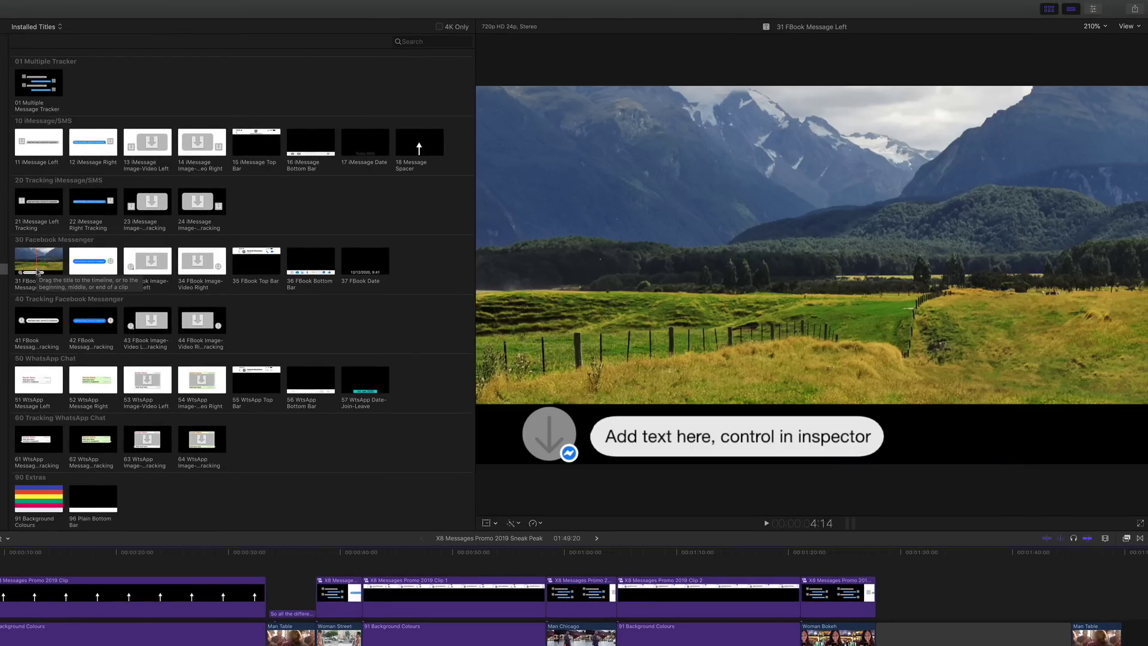
{"action": "left_click", "coordinate": [39, 316]}
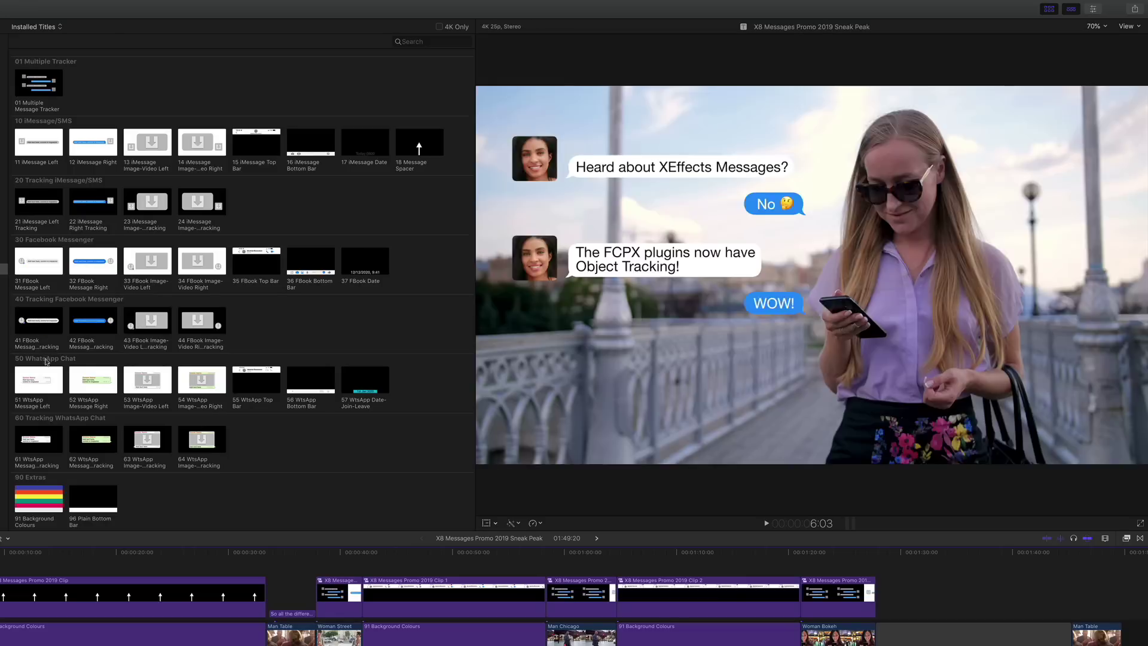
{"action": "left_click", "coordinate": [40, 381]}
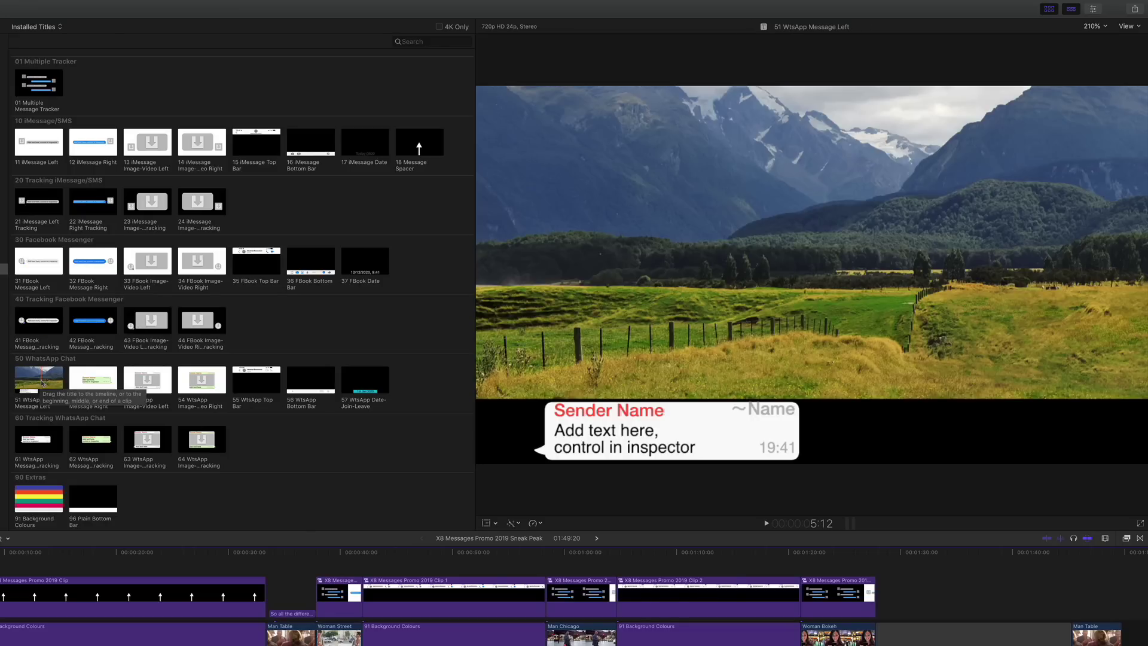
{"action": "left_click", "coordinate": [41, 444]}
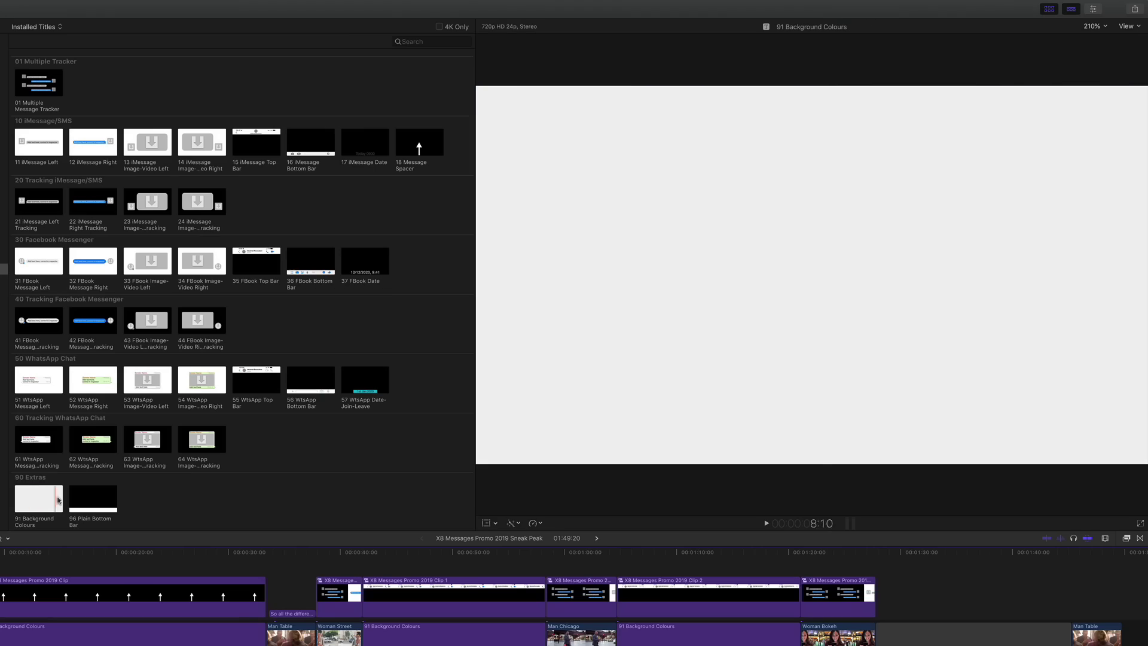
{"action": "left_click", "coordinate": [93, 499]}
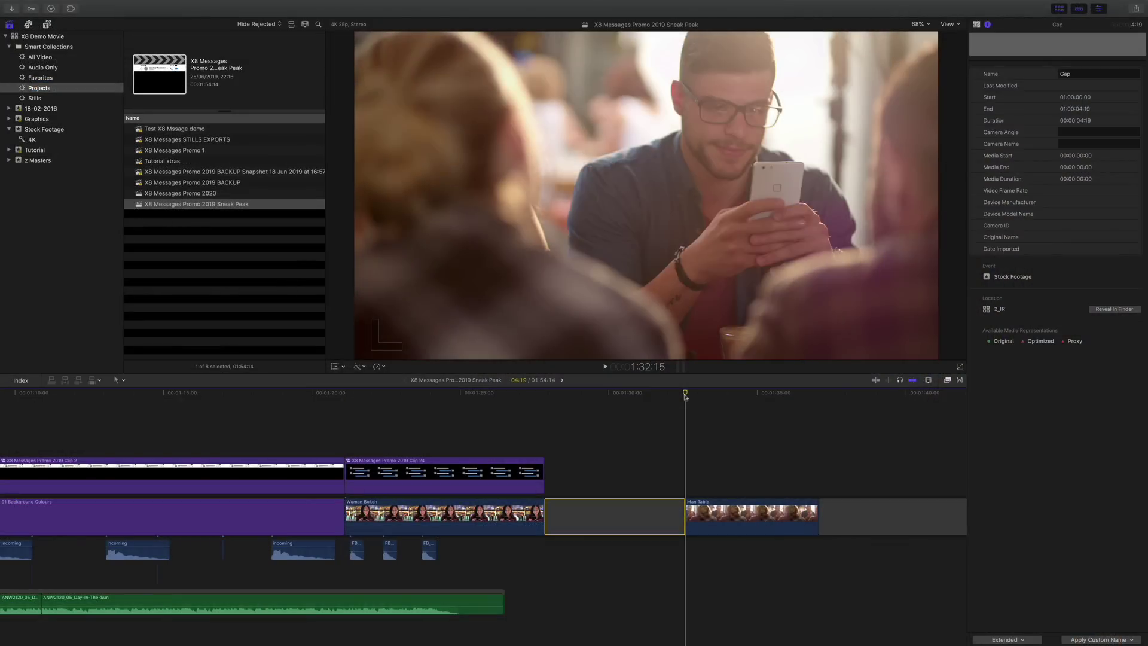
- Skim the man-with-phone footage and show the Sneak Peak project's details
{"action": "left_click_drag", "start_coordinate": [687, 394], "coordinate": [802, 400]}
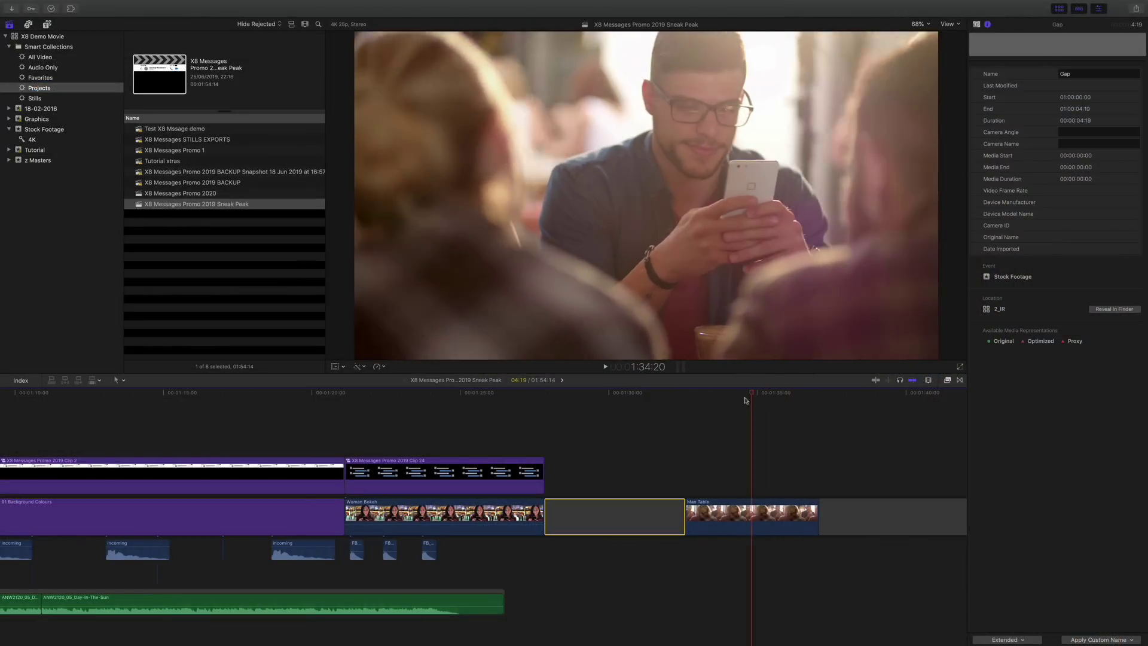
{"action": "left_click_drag", "start_coordinate": [803, 399], "coordinate": [663, 412]}
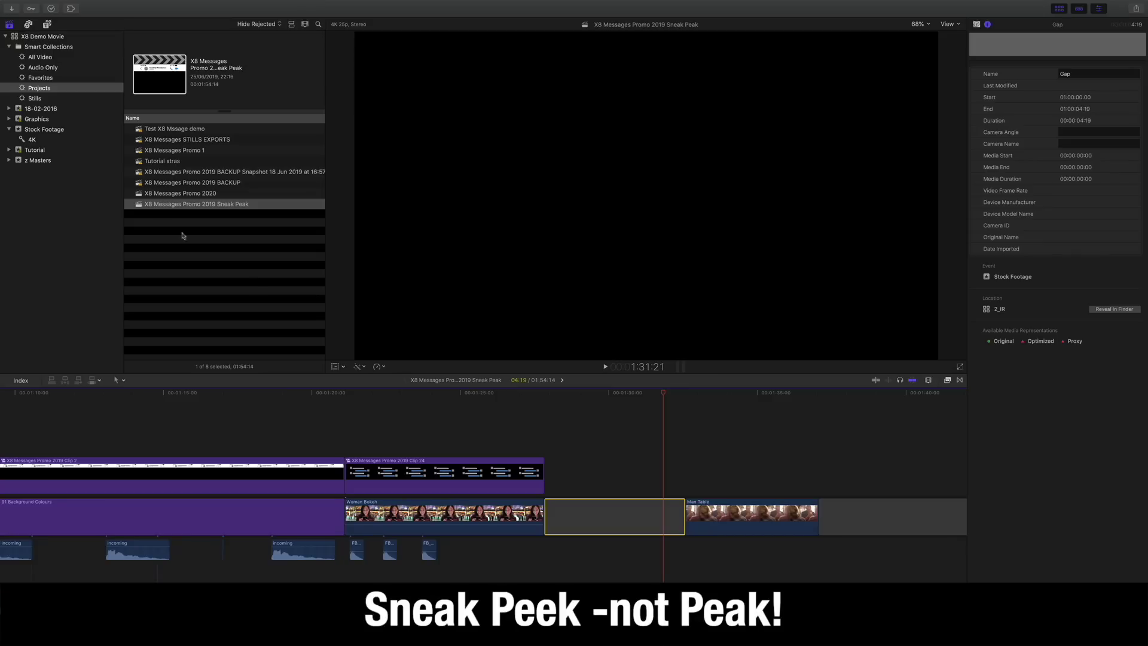
{"action": "left_click", "coordinate": [141, 205]}
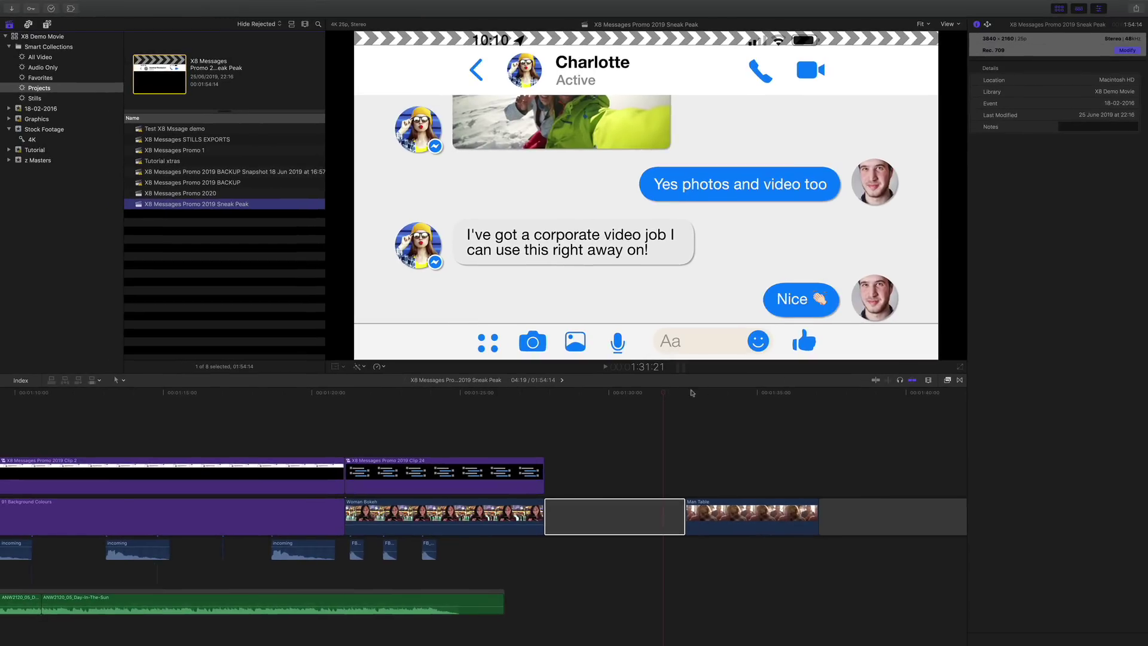
- Fit the whole edit in the timeline, move past the gap onto Man Table, and zoom in
{"action": "left_click", "coordinate": [684, 394]}
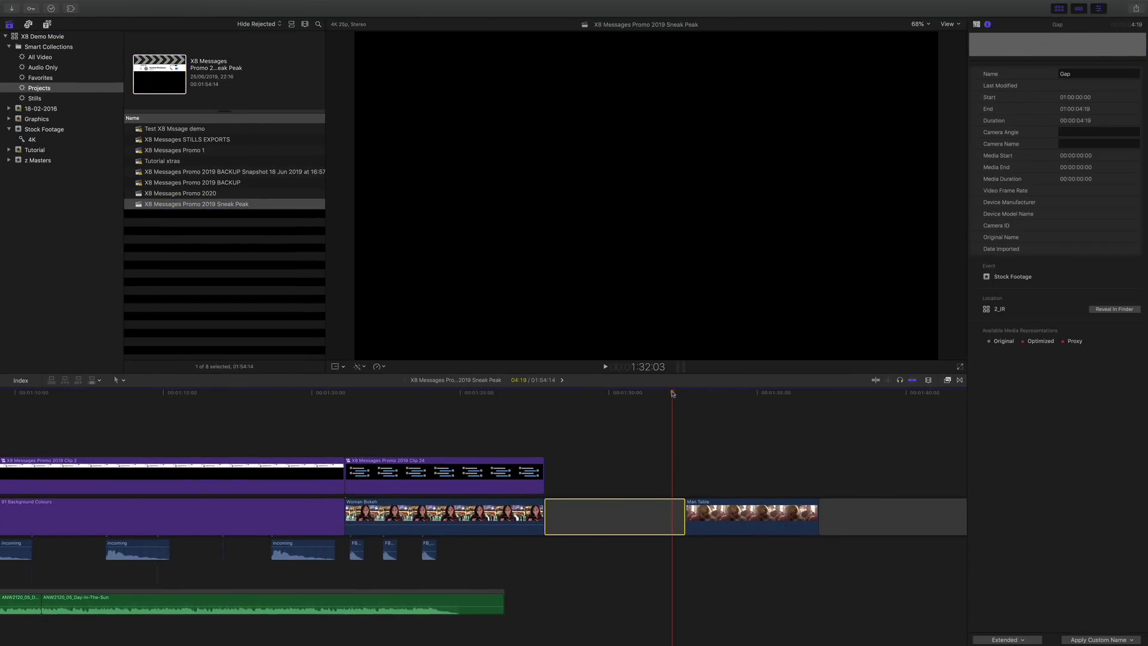
{"action": "key", "text": "shift+z"}
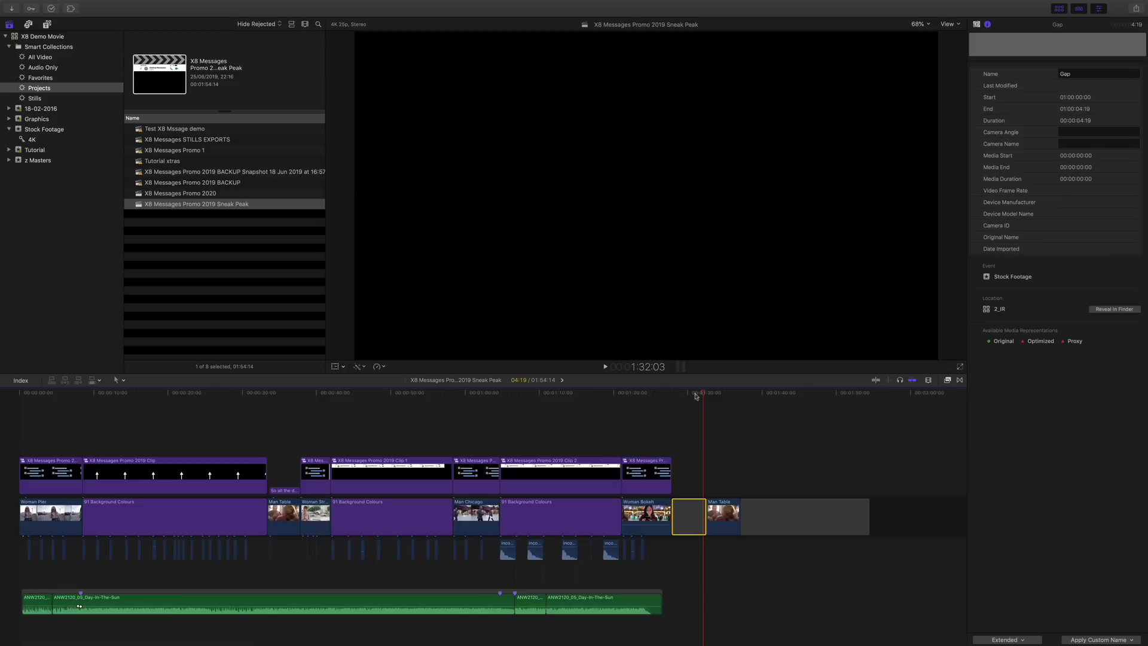
{"action": "left_click_drag", "start_coordinate": [700, 396], "coordinate": [706, 396]}
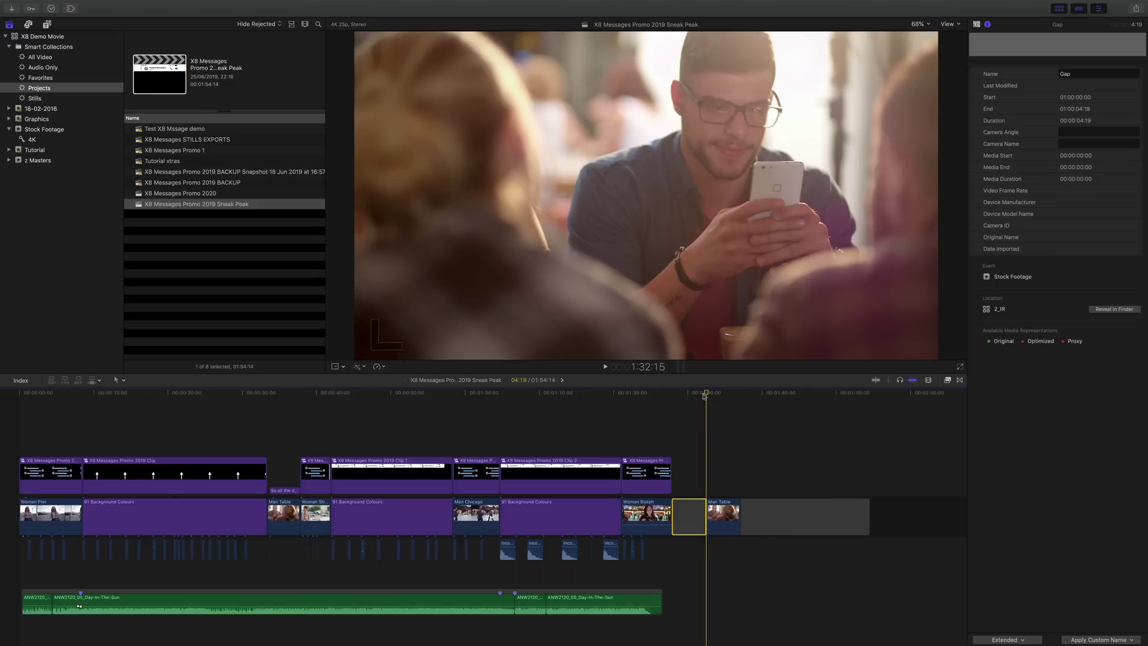
{"action": "key", "text": "super+equal"}
{"action": "key", "text": "super+equal"}
{"action": "scroll", "coordinate": [704, 396], "scroll_direction": "right", "scroll_amount": 5}
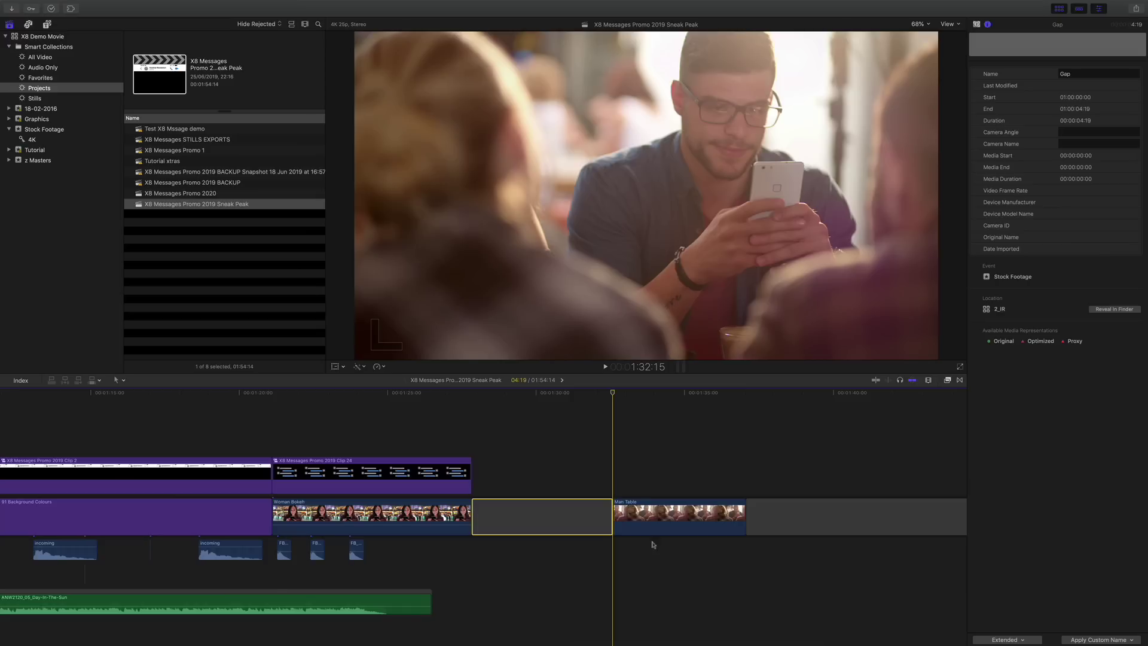
- Connect the 21 iMessage Left Tracking title above the Man Table clip and skim into it
{"action": "left_click", "coordinate": [655, 522]}
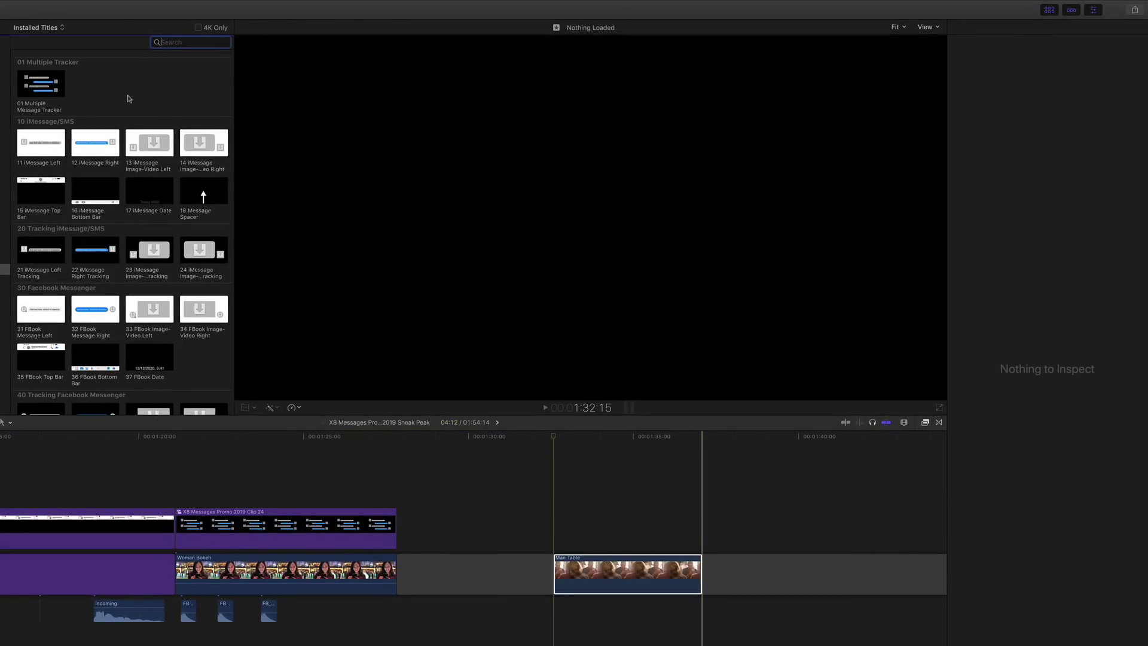
{"action": "left_click", "coordinate": [40, 152]}
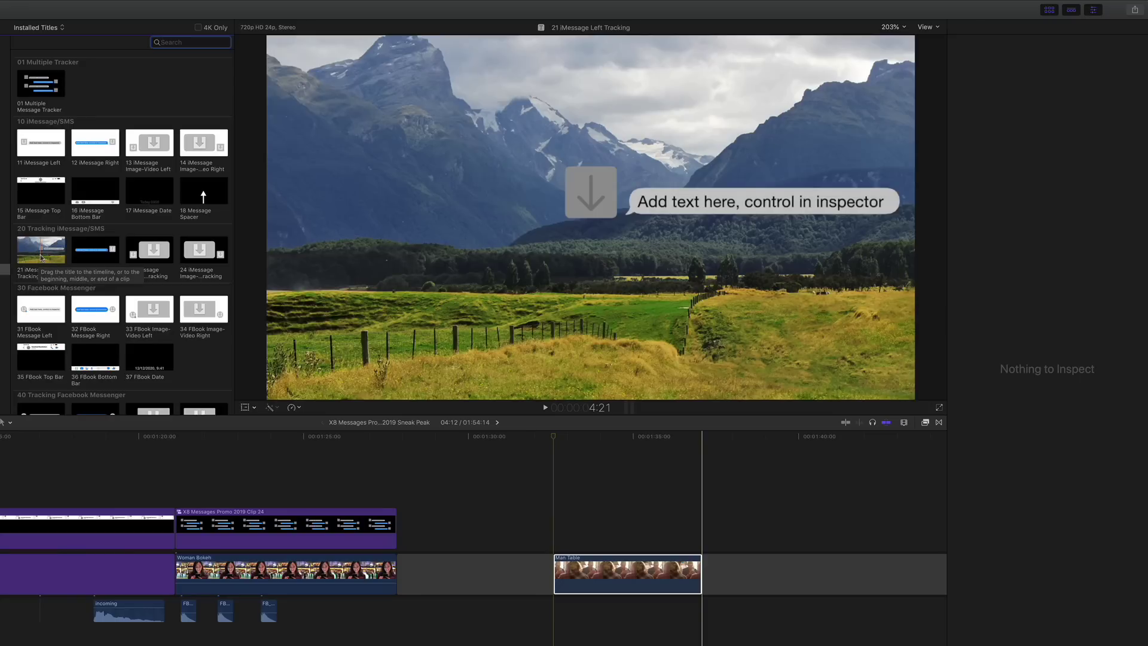
{"action": "left_click", "coordinate": [40, 256]}
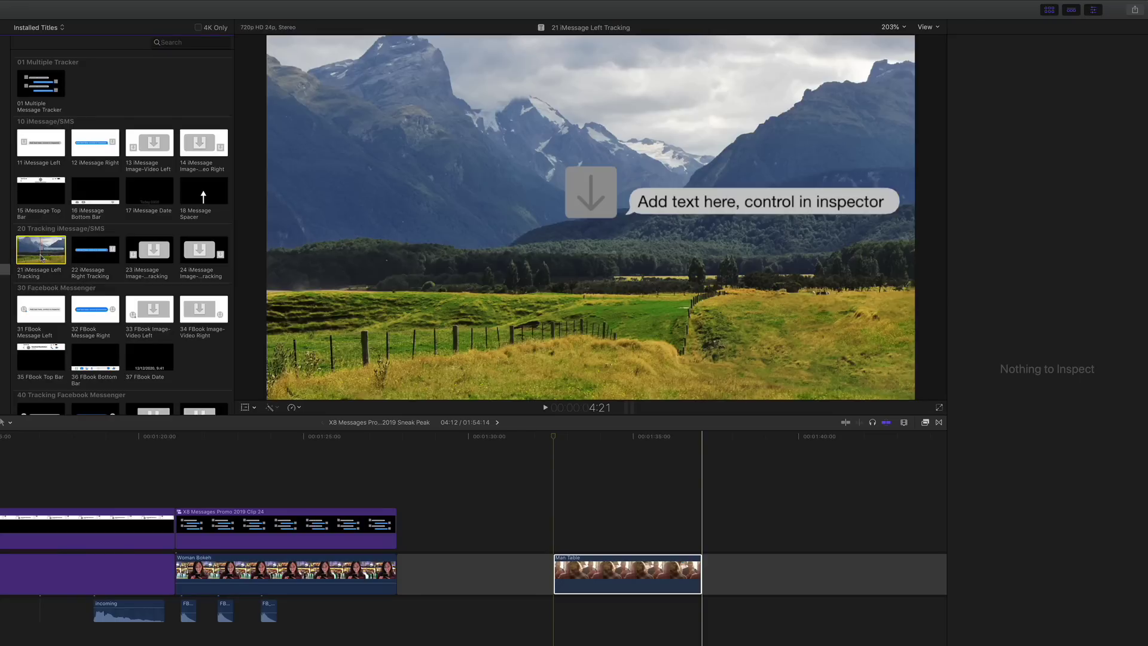
{"action": "key", "text": "q"}
{"action": "mouse_move", "coordinate": [554, 436]}
{"action": "left_mouse_down"}
{"action": "mouse_move", "coordinate": [643, 446]}
{"action": "mouse_move", "coordinate": [626, 447]}
{"action": "left_mouse_up"}
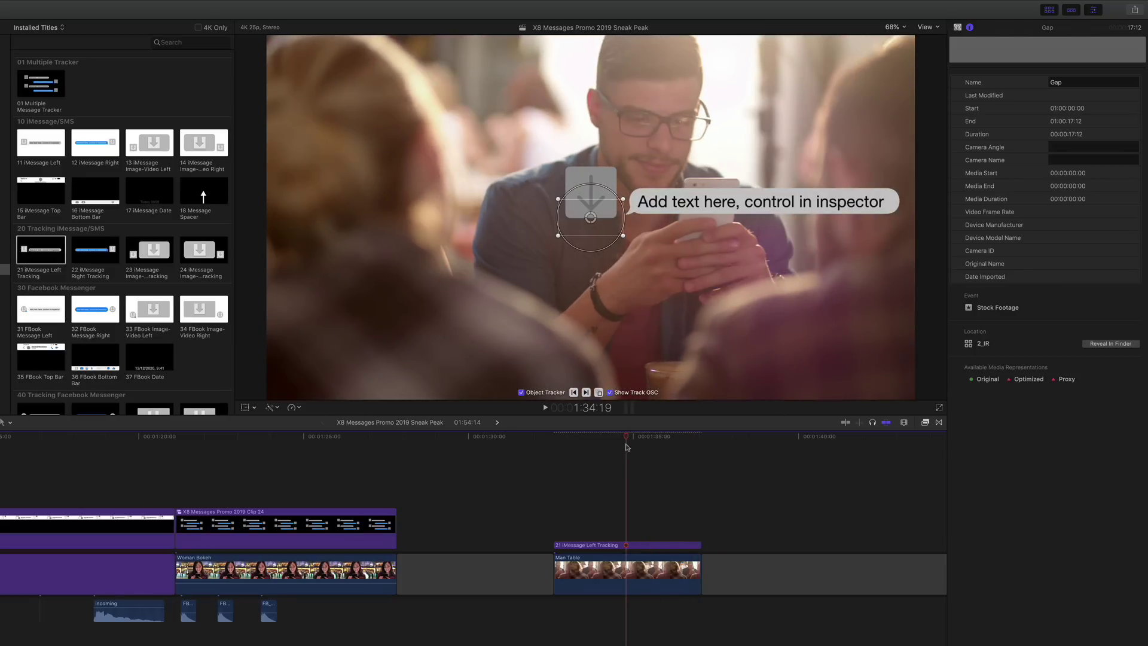
- Position and shrink the tracker box over the phone at the title's start
{"action": "key", "text": "Up"}
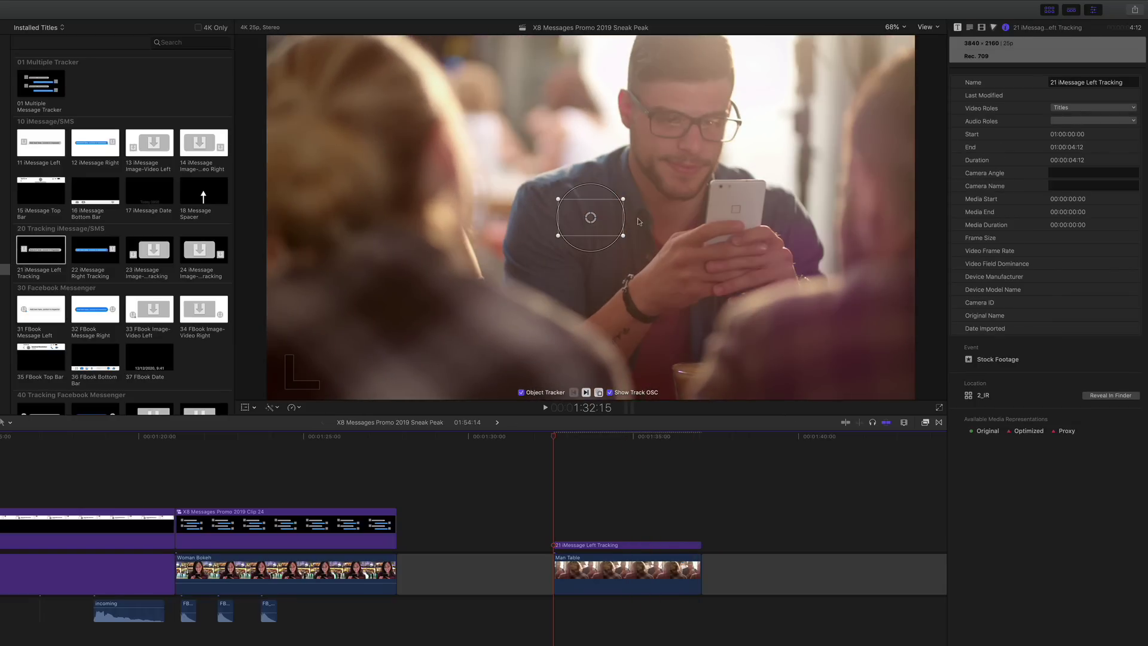
{"action": "left_click_drag", "start_coordinate": [597, 223], "coordinate": [663, 182]}
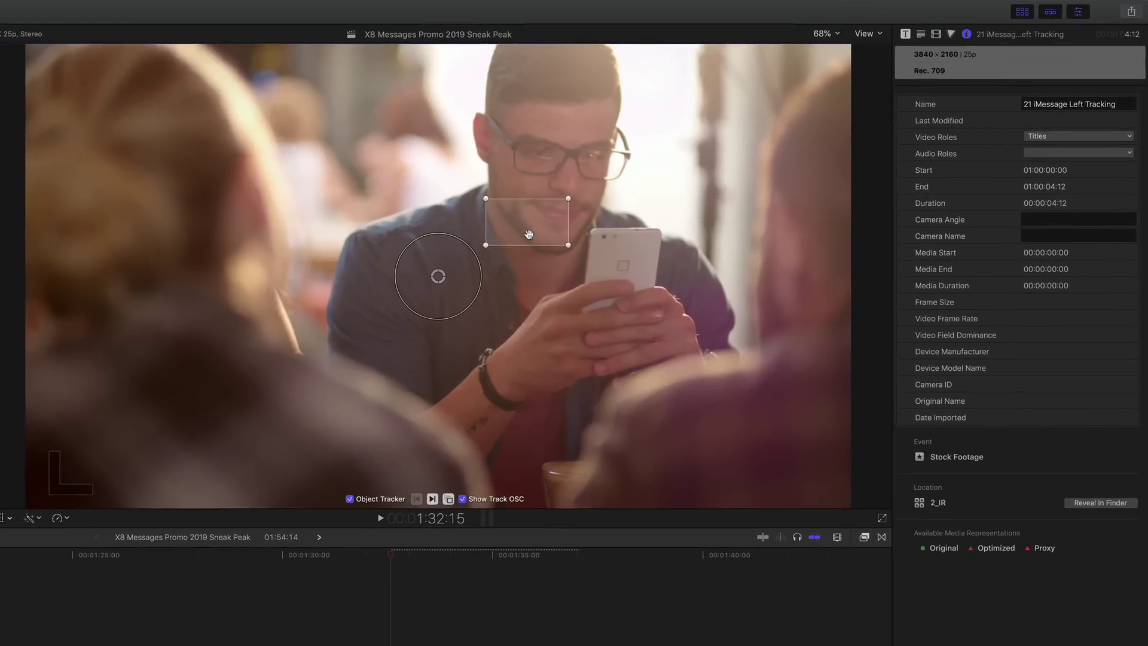
{"action": "mouse_move", "coordinate": [530, 234]}
{"action": "left_mouse_down"}
{"action": "mouse_move", "coordinate": [542, 268]}
{"action": "mouse_move", "coordinate": [527, 246]}
{"action": "mouse_move", "coordinate": [611, 244]}
{"action": "left_mouse_up"}
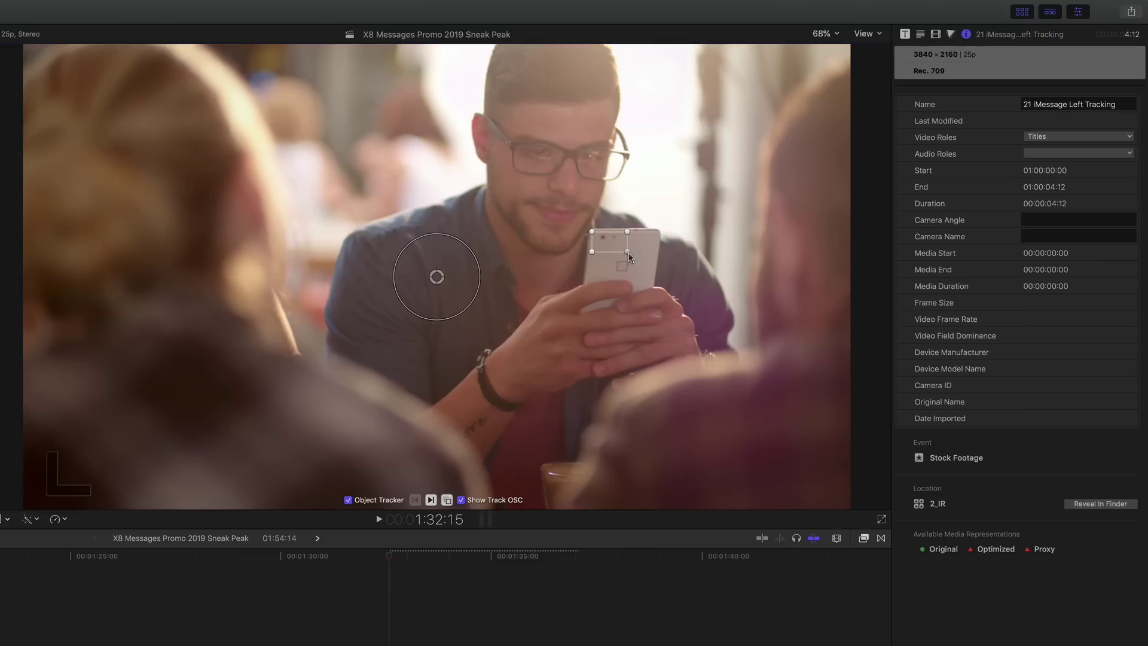
{"action": "left_click_drag", "start_coordinate": [628, 253], "coordinate": [626, 250]}
- Track the phone forward with Medium analysis, then play back the result
{"action": "left_click", "coordinate": [447, 502]}
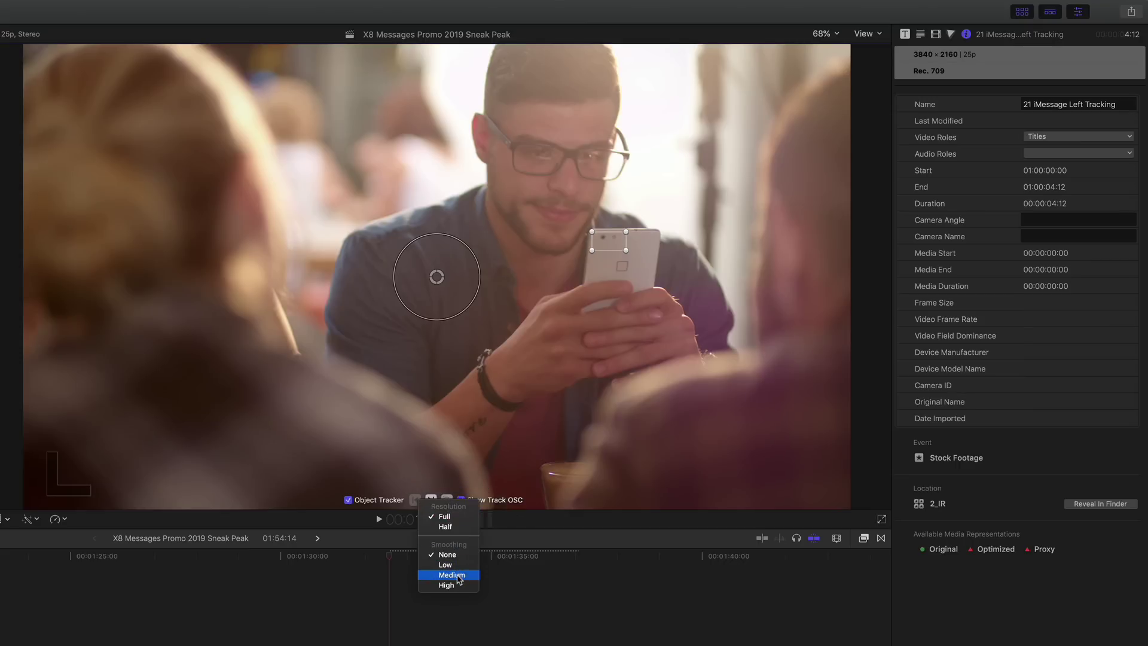
{"action": "left_click", "coordinate": [457, 579]}
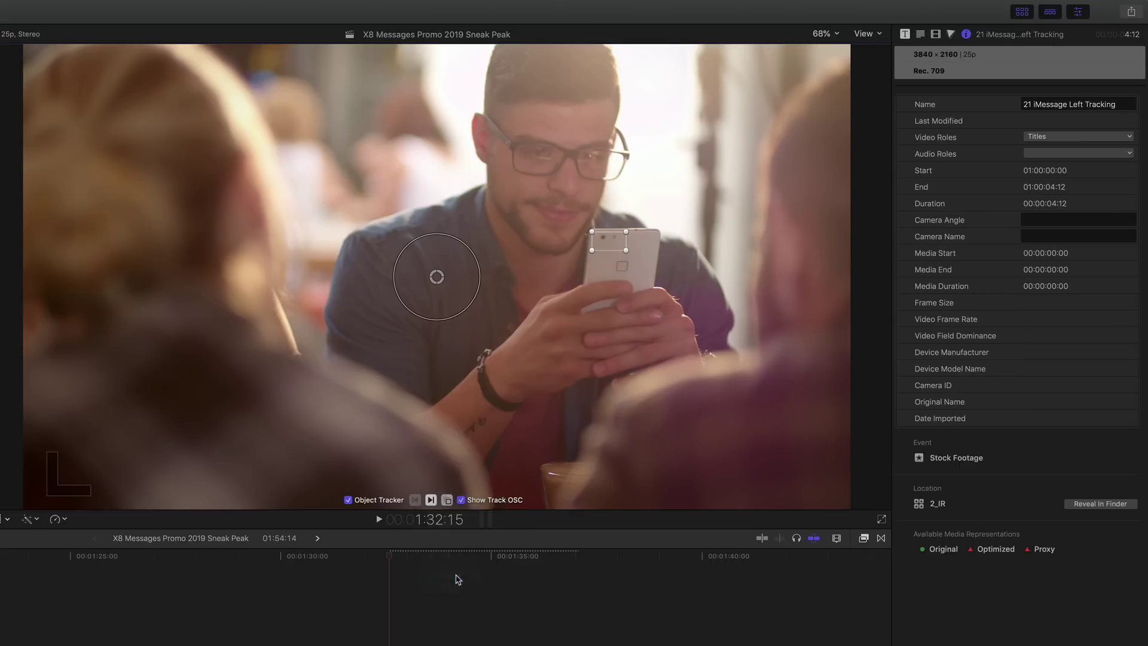
{"action": "left_click", "coordinate": [431, 500]}
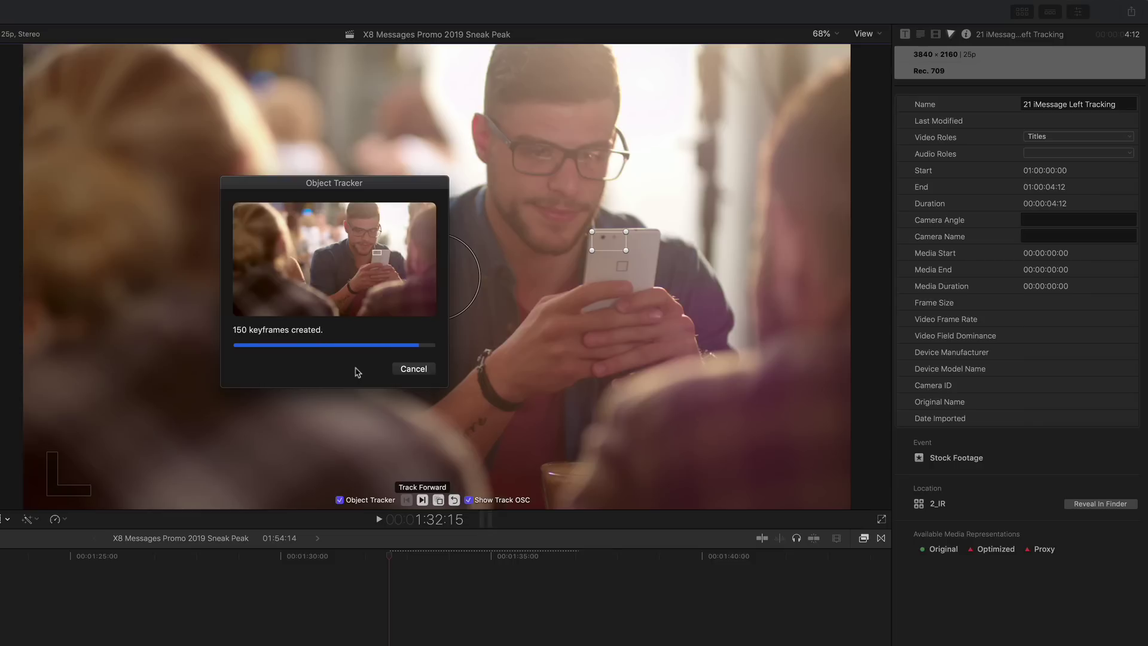
{"action": "key", "text": "space"}
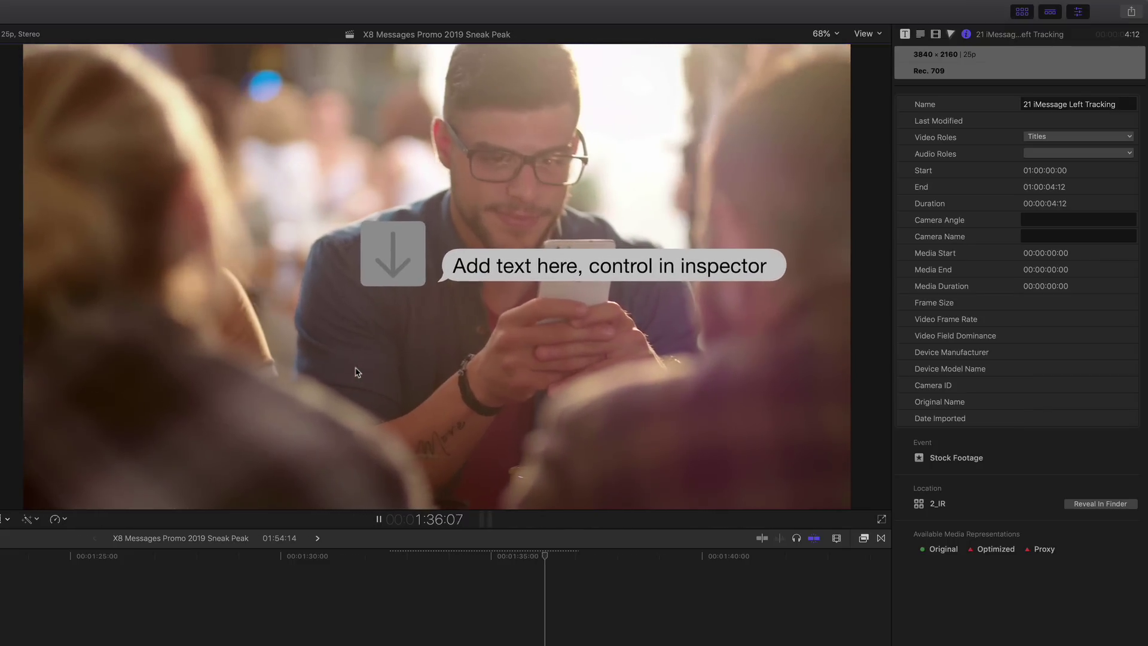
- Move the tracked message bubble up and left beside the man's face
{"action": "key", "text": "space"}
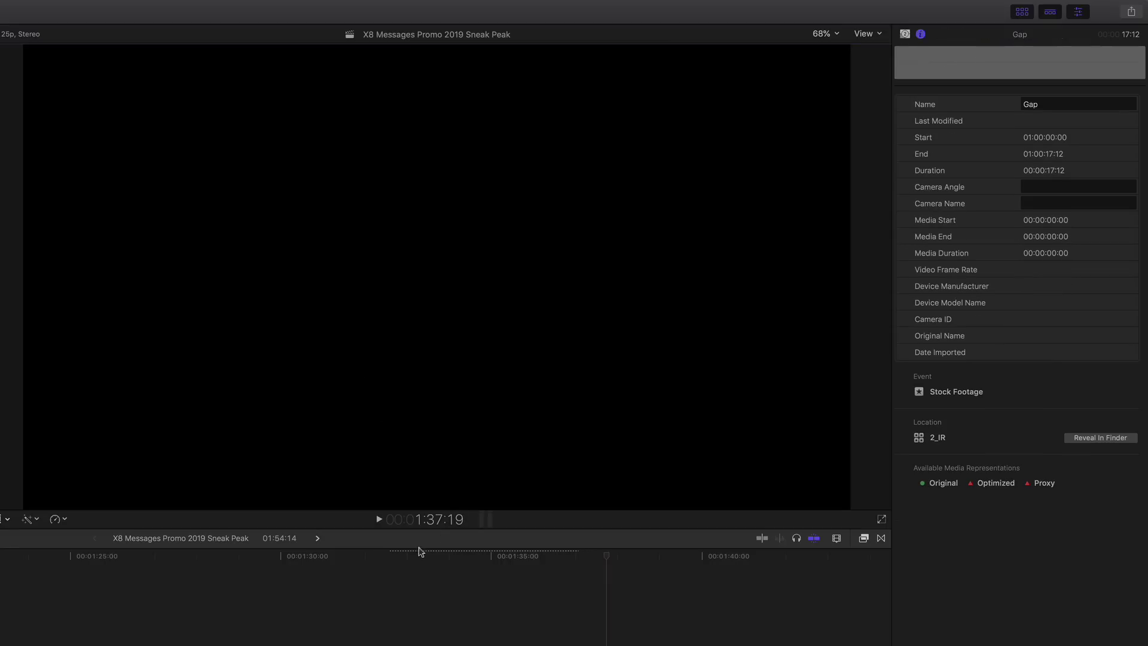
{"action": "left_click", "coordinate": [407, 556]}
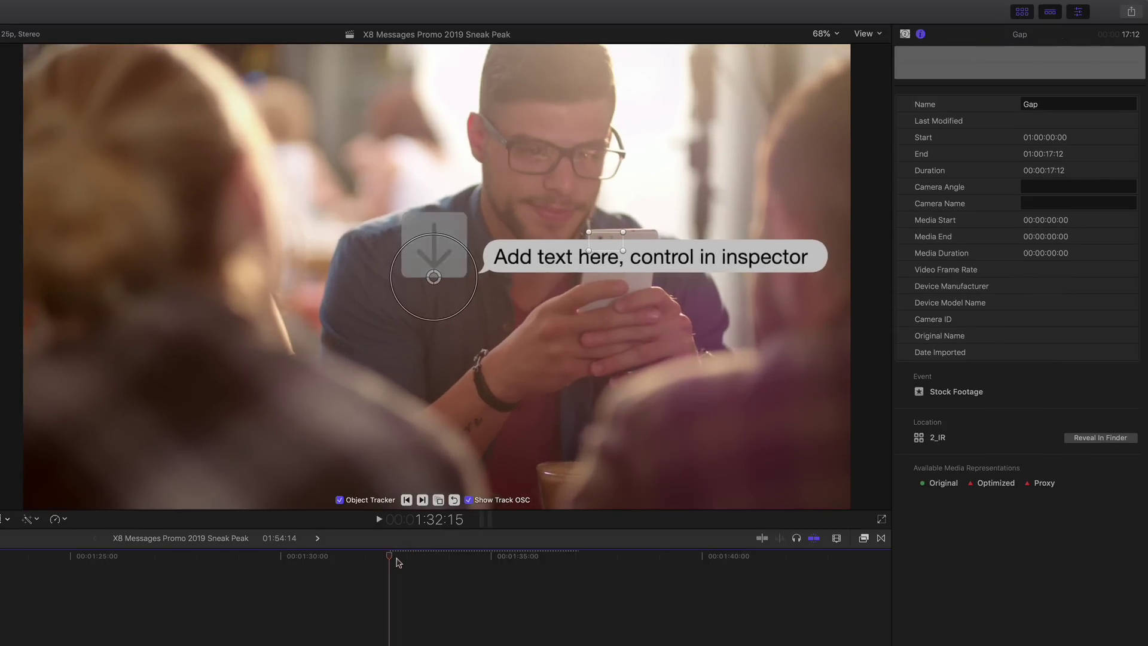
{"action": "mouse_move", "coordinate": [407, 558]}
{"action": "left_mouse_down"}
{"action": "mouse_move", "coordinate": [392, 562]}
{"action": "mouse_move", "coordinate": [412, 562]}
{"action": "left_mouse_up"}
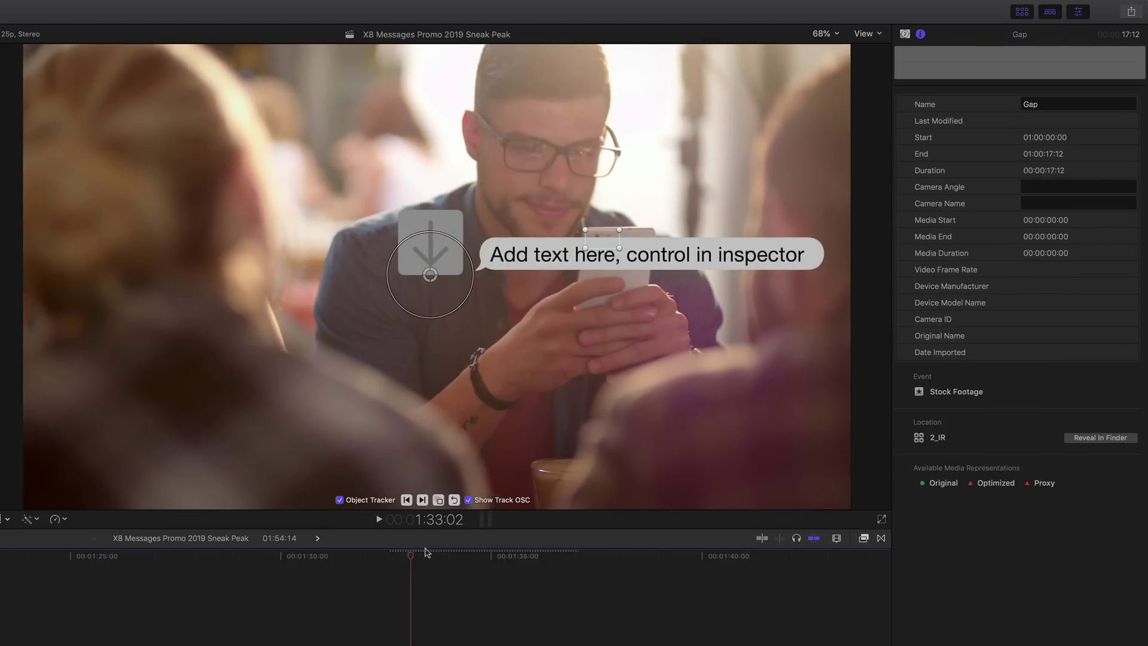
{"action": "left_click", "coordinate": [448, 288]}
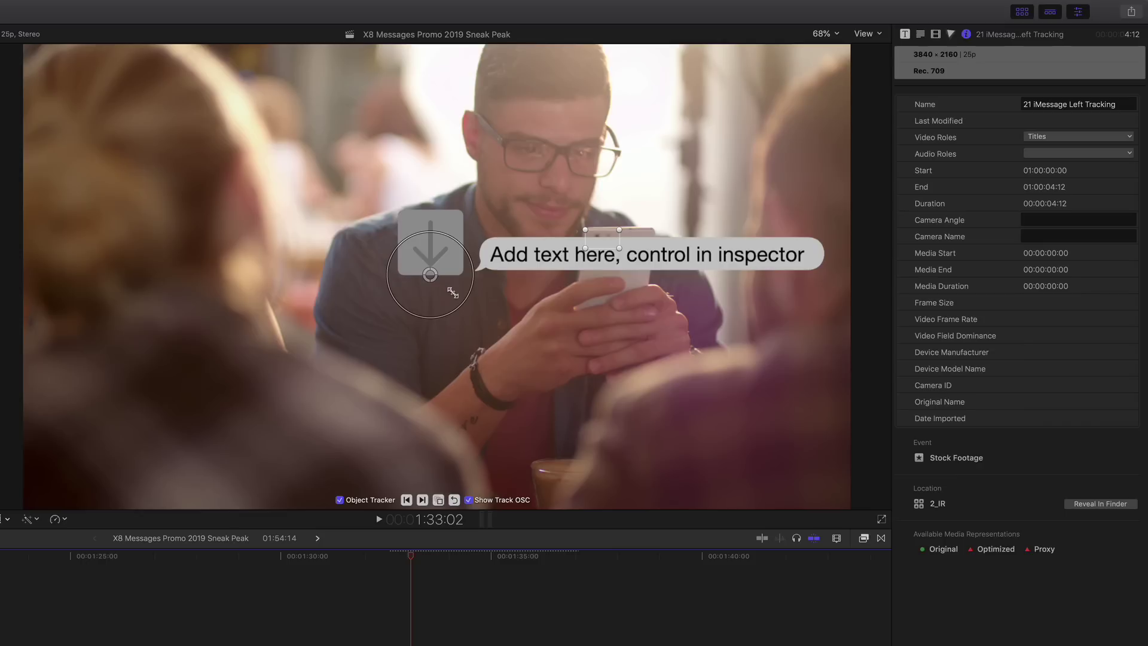
{"action": "mouse_move", "coordinate": [431, 279]}
{"action": "left_mouse_down"}
{"action": "mouse_move", "coordinate": [200, 211]}
{"action": "mouse_move", "coordinate": [151, 268]}
{"action": "left_mouse_up"}
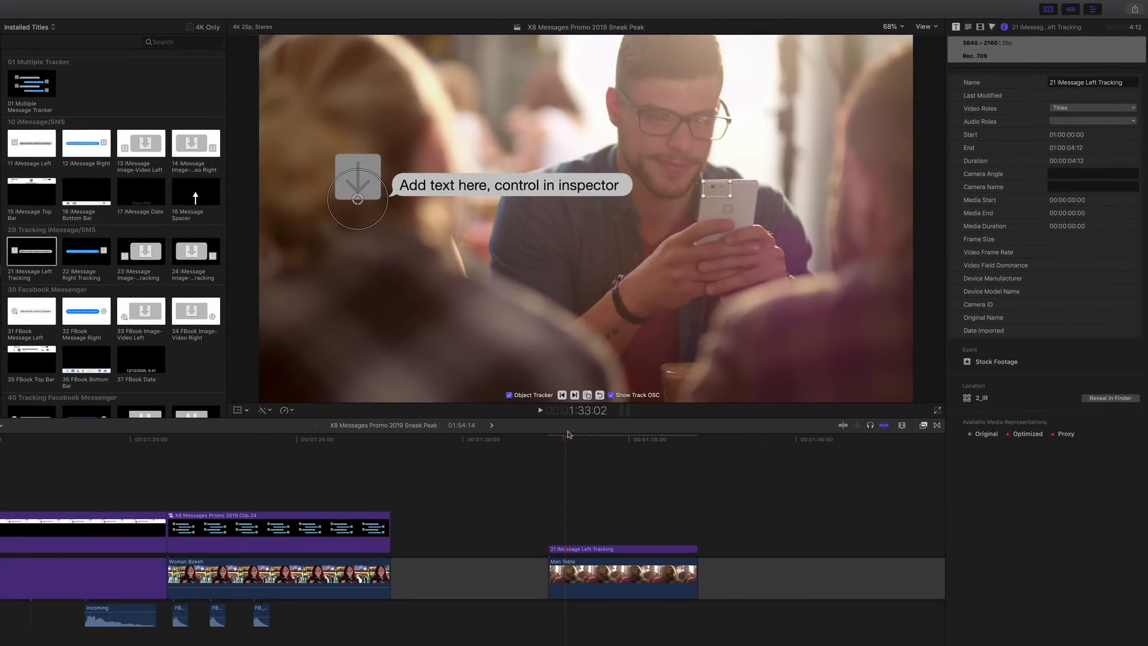
- Replay the title from its start to check the bubble, then select the title clip
{"action": "key", "text": "space"}
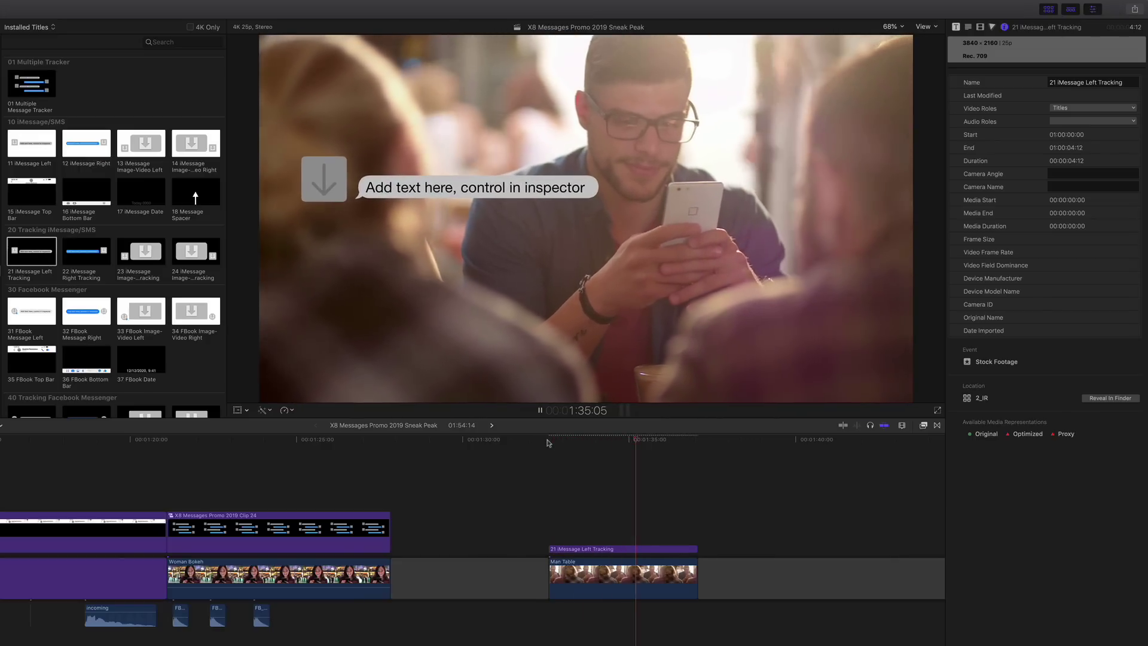
{"action": "key", "text": "space"}
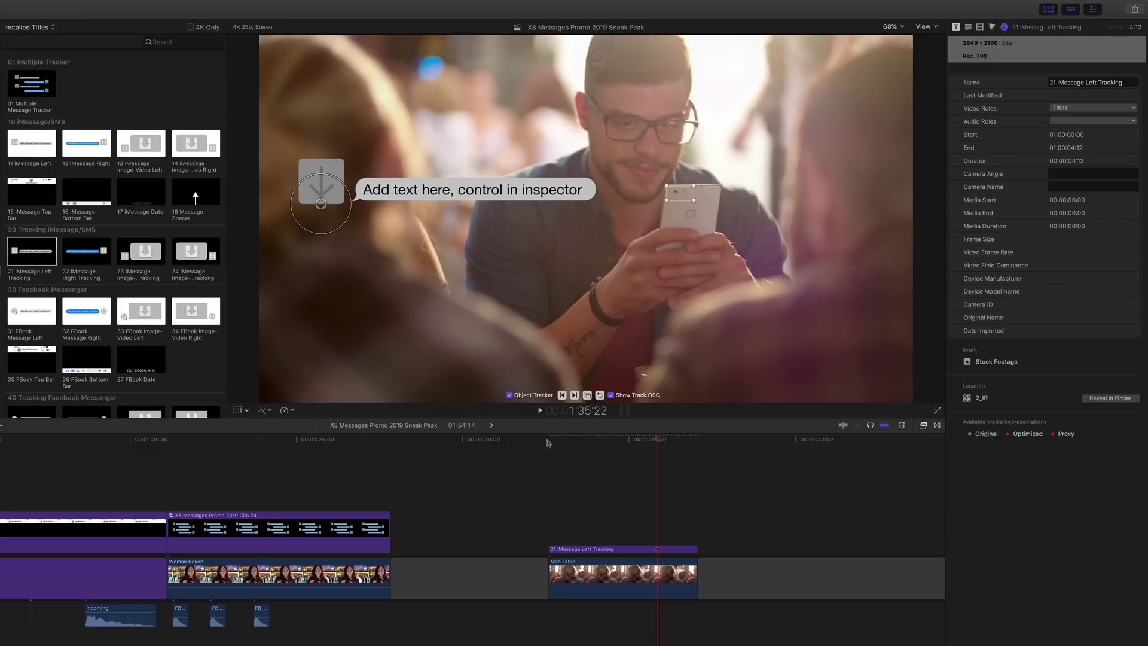
{"action": "left_click", "coordinate": [548, 440]}
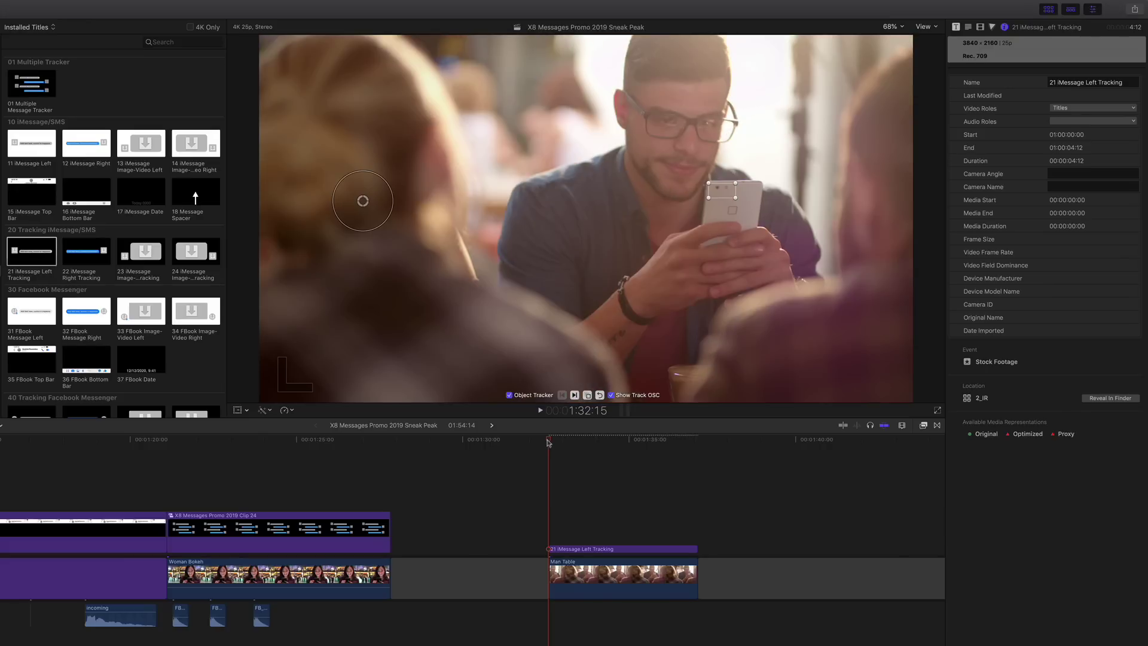
{"action": "key", "text": "space"}
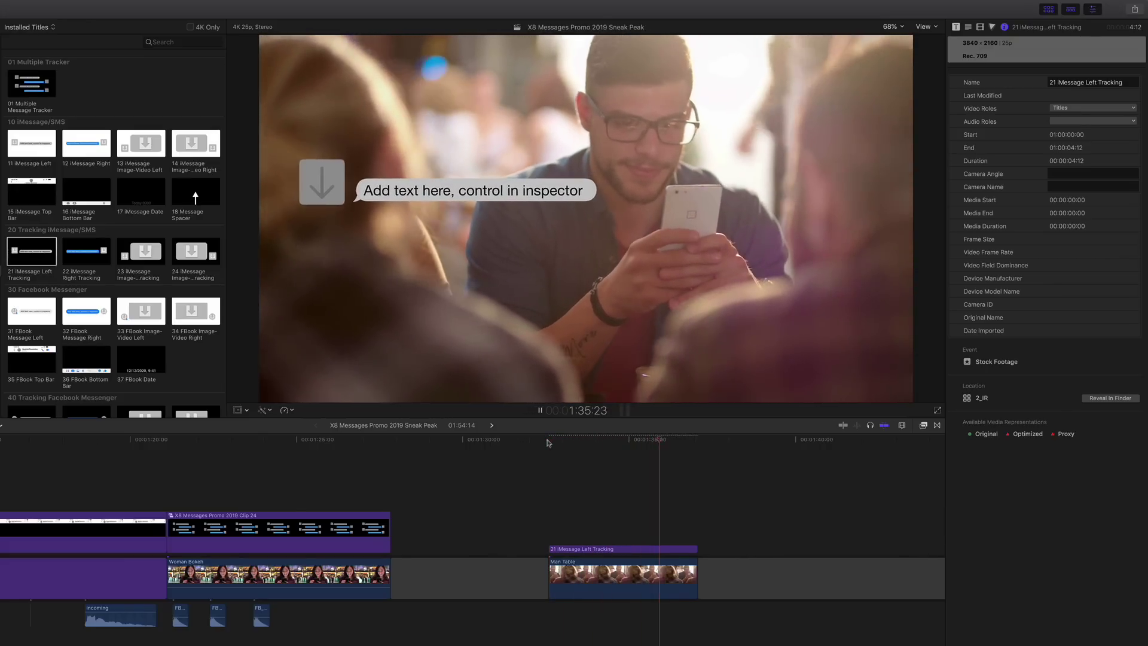
{"action": "key", "text": "space"}
{"action": "left_click", "coordinate": [548, 441]}
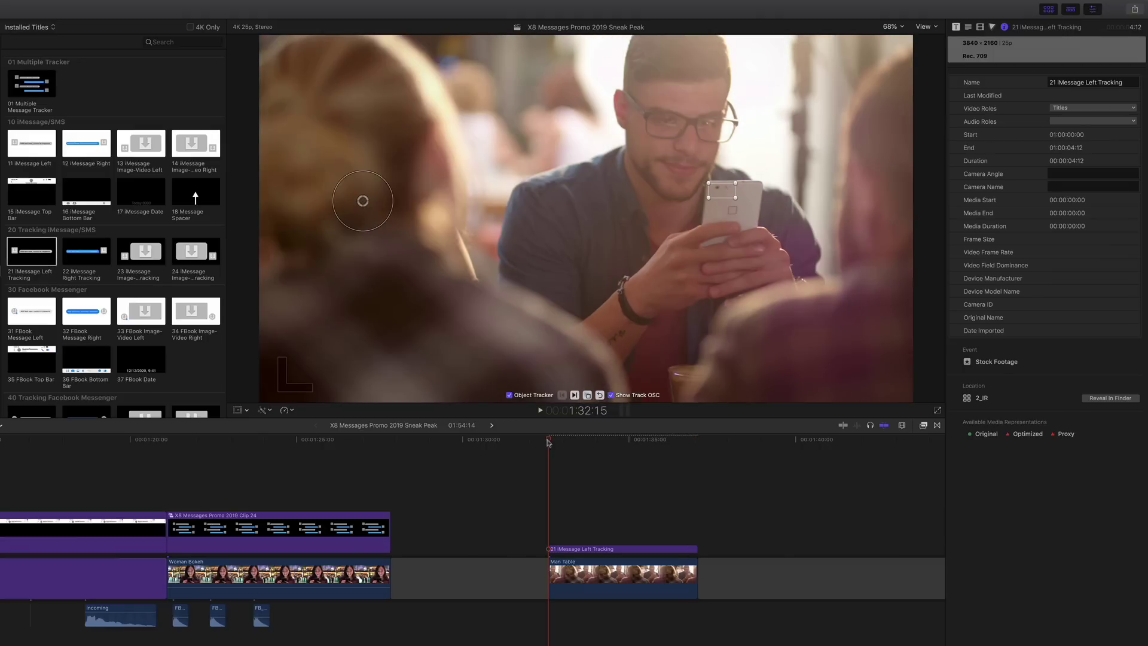
{"action": "mouse_move", "coordinate": [574, 440]}
{"action": "left_mouse_down"}
{"action": "mouse_move", "coordinate": [612, 441]}
{"action": "mouse_move", "coordinate": [601, 440]}
{"action": "left_mouse_up"}
{"action": "left_click", "coordinate": [598, 549]}
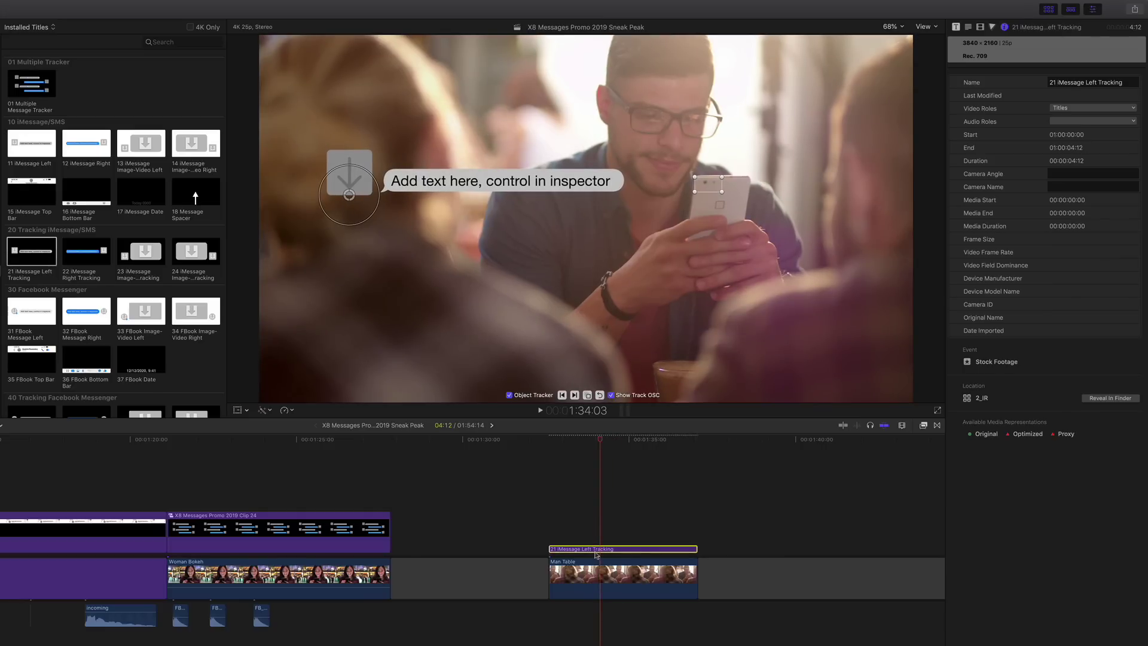
- Make the bubble SMS Green with iMessage White text and select the placeholder text
{"action": "left_click", "coordinate": [957, 27]}
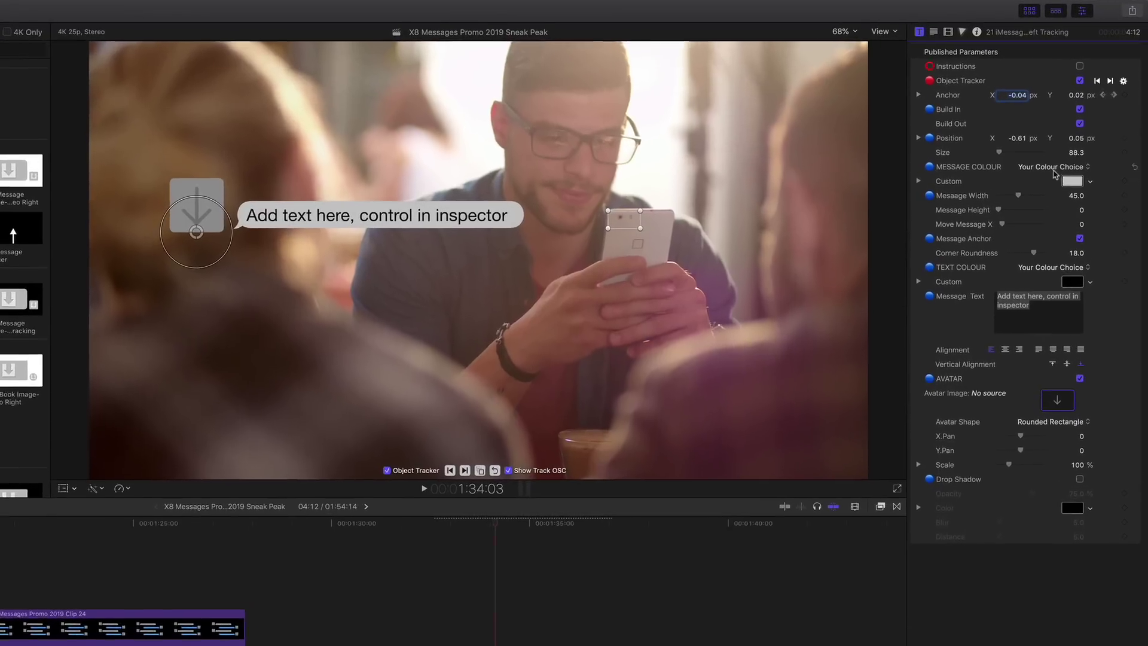
{"action": "left_click", "coordinate": [1063, 146]}
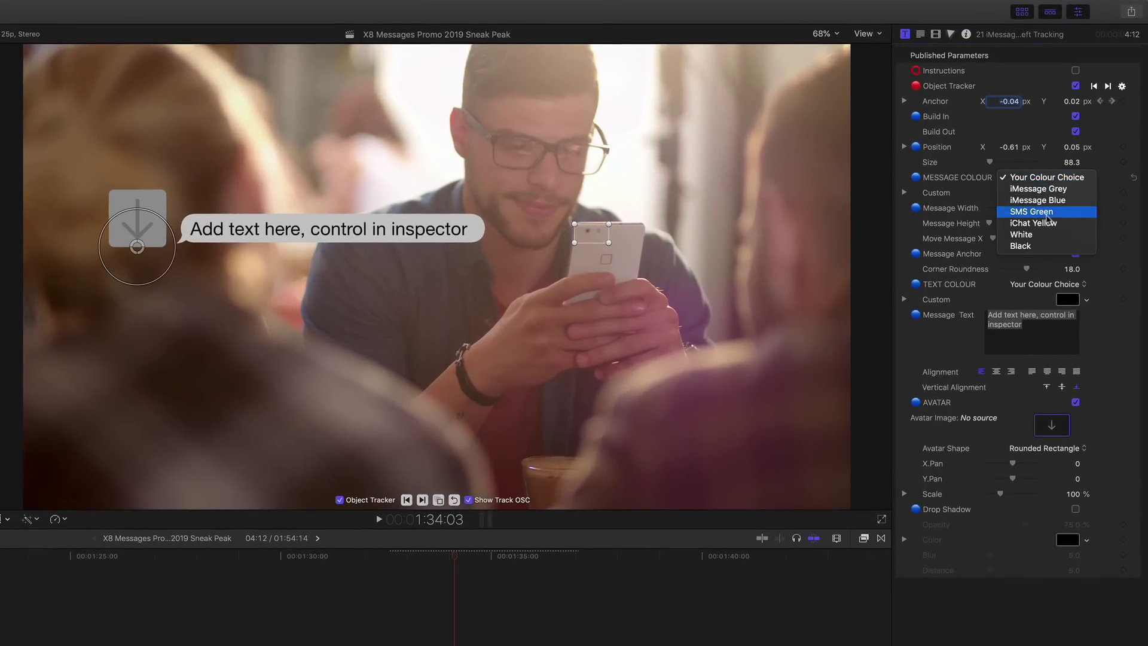
{"action": "left_click", "coordinate": [1045, 212]}
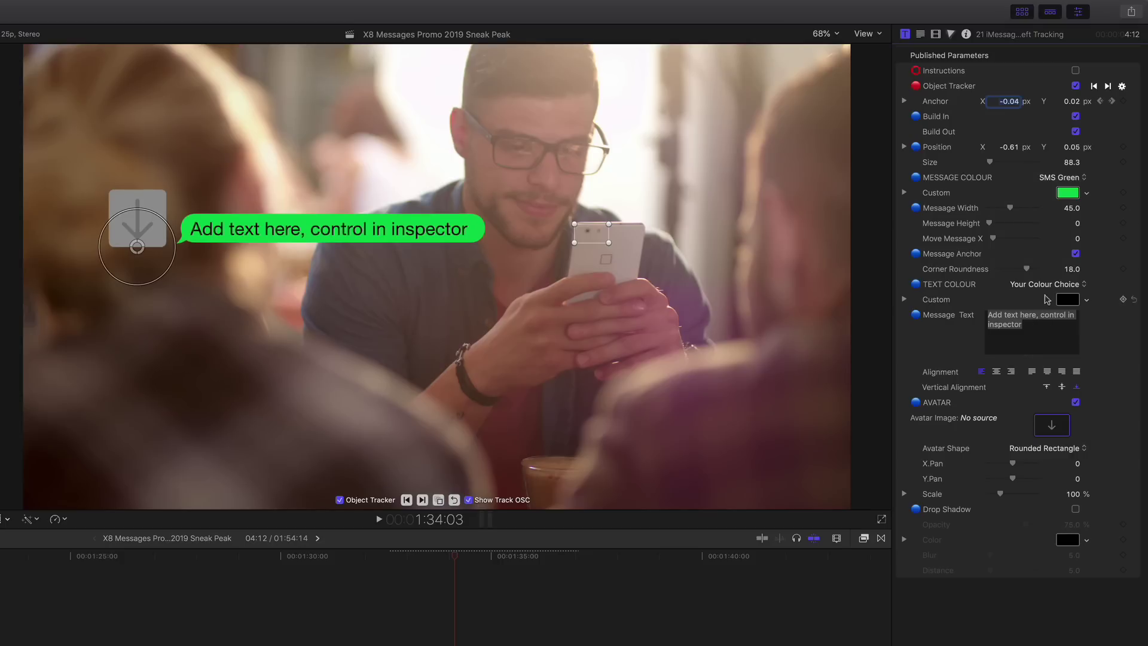
{"action": "left_click", "coordinate": [1048, 284]}
{"action": "left_click", "coordinate": [1048, 308]}
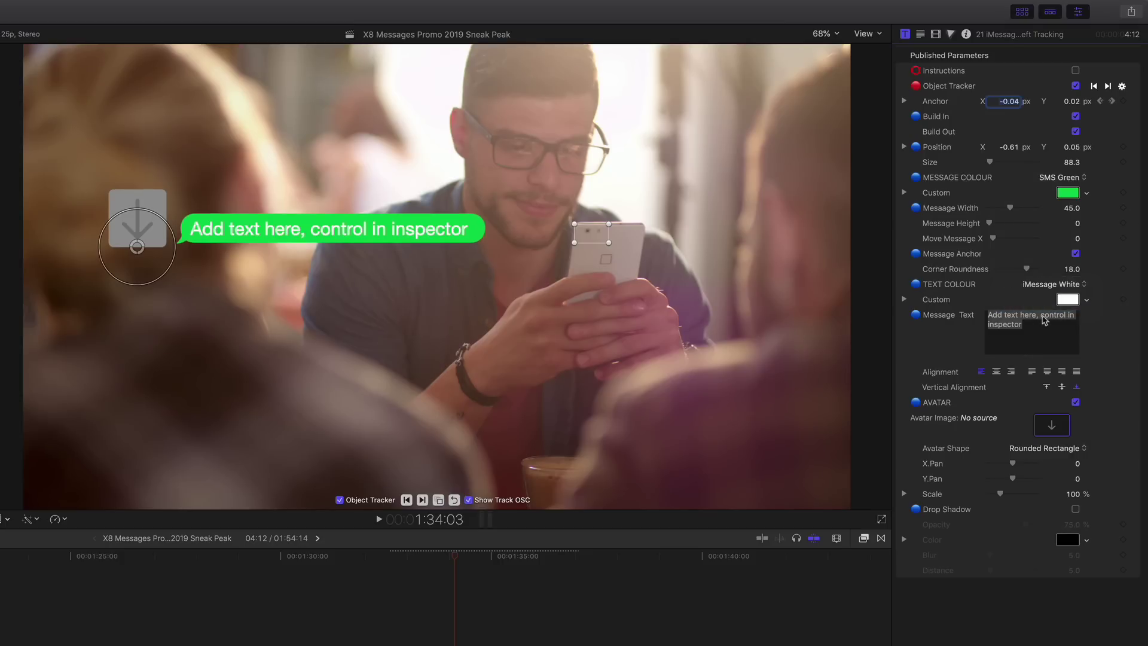
{"action": "left_click_drag", "start_coordinate": [1027, 334], "coordinate": [983, 316]}
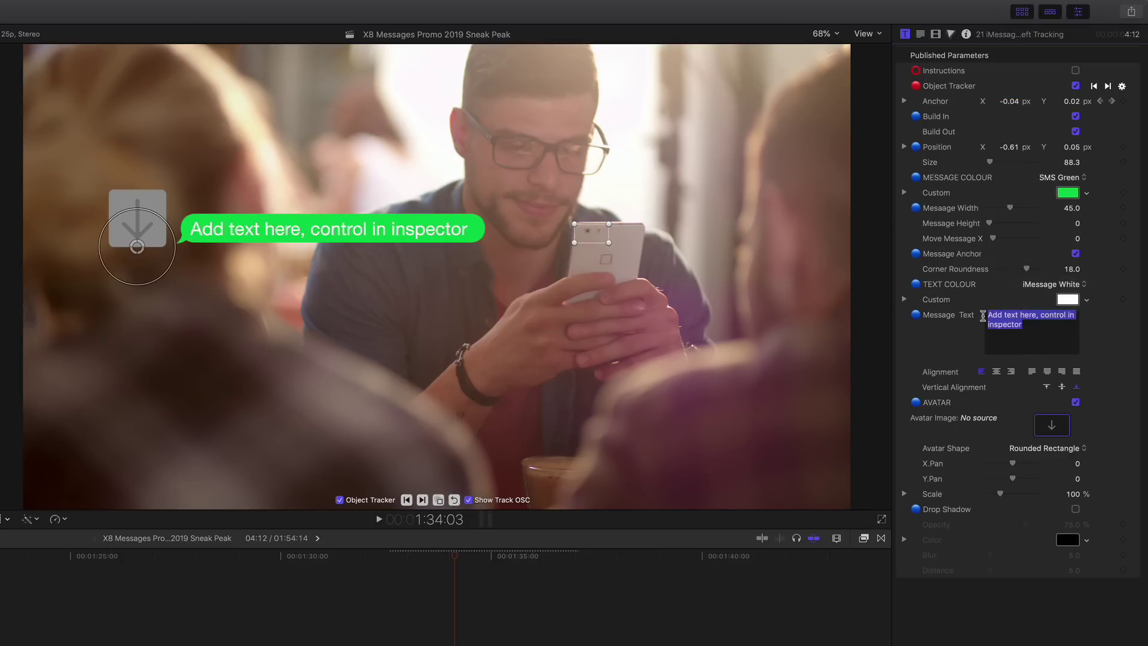
{"action": "type", "text": "Change text"}
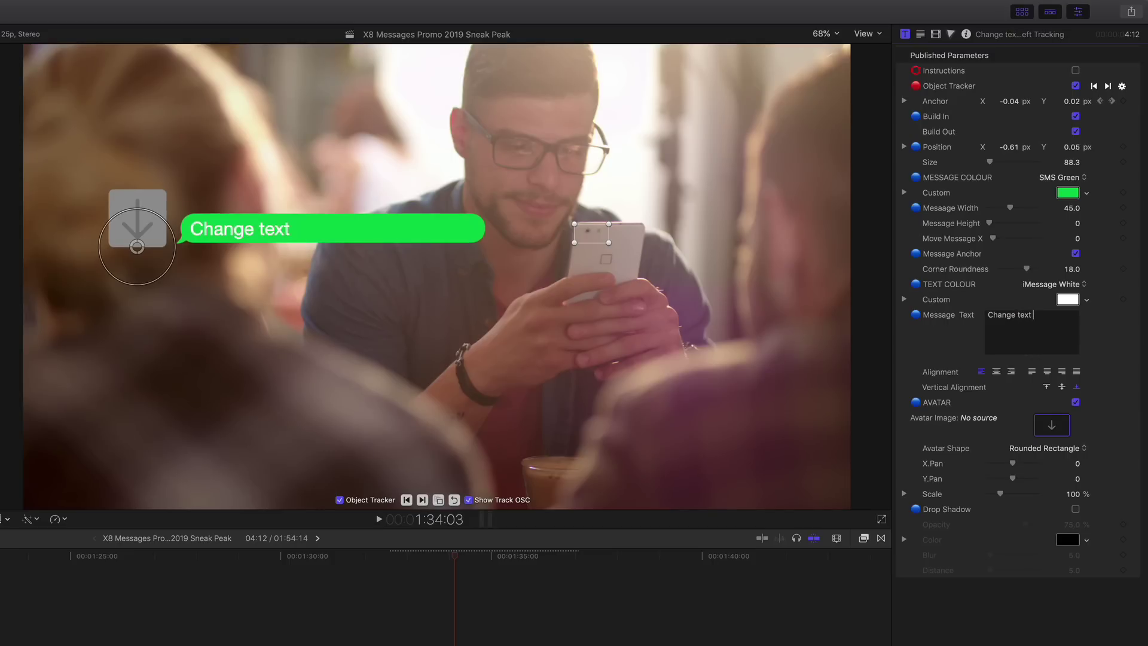
{"action": "type", "text": " on here"}
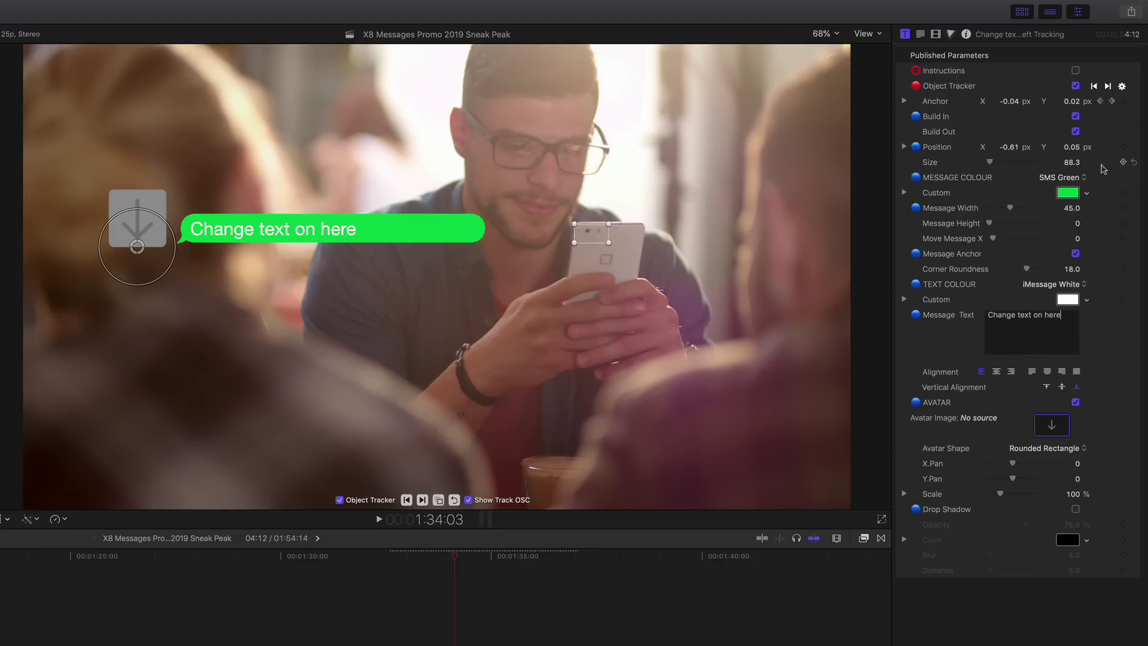
- Adjust Message Width, narrowing the bubble to 25 around "Change text on here"
{"action": "mouse_move", "coordinate": [1074, 208]}
{"action": "mouse_move", "coordinate": [1073, 212]}
{"action": "left_mouse_down"}
{"action": "mouse_move", "coordinate": [1112, 213]}
{"action": "mouse_move", "coordinate": [1090, 206]}
{"action": "left_mouse_up"}
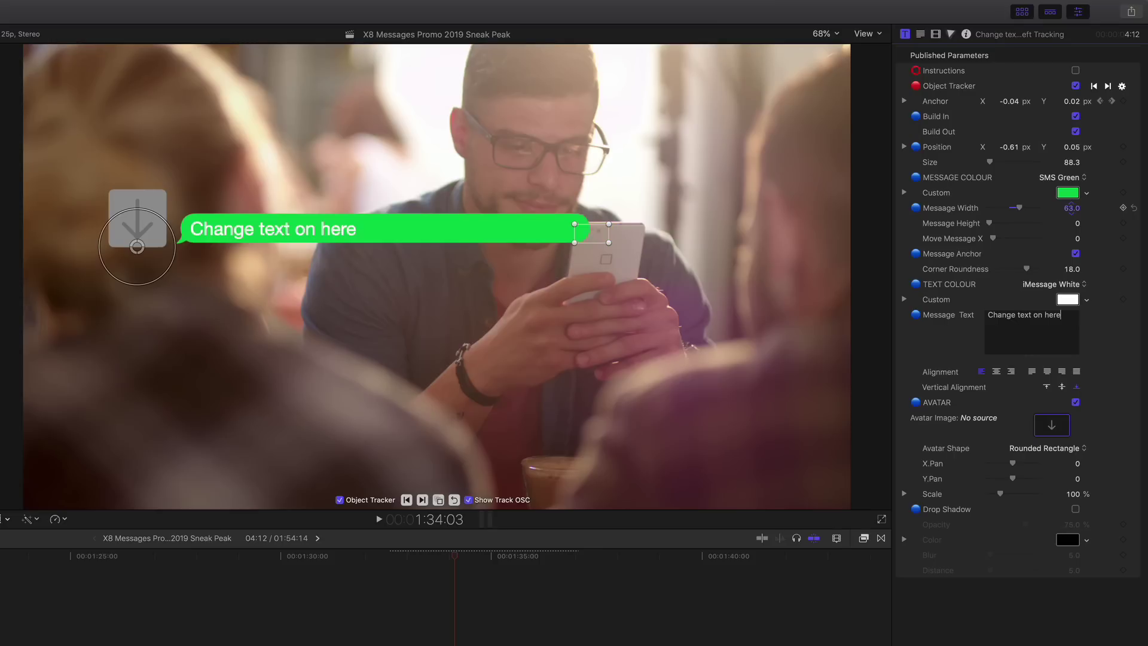
{"action": "left_click_drag", "start_coordinate": [1010, 208], "coordinate": [1004, 207]}
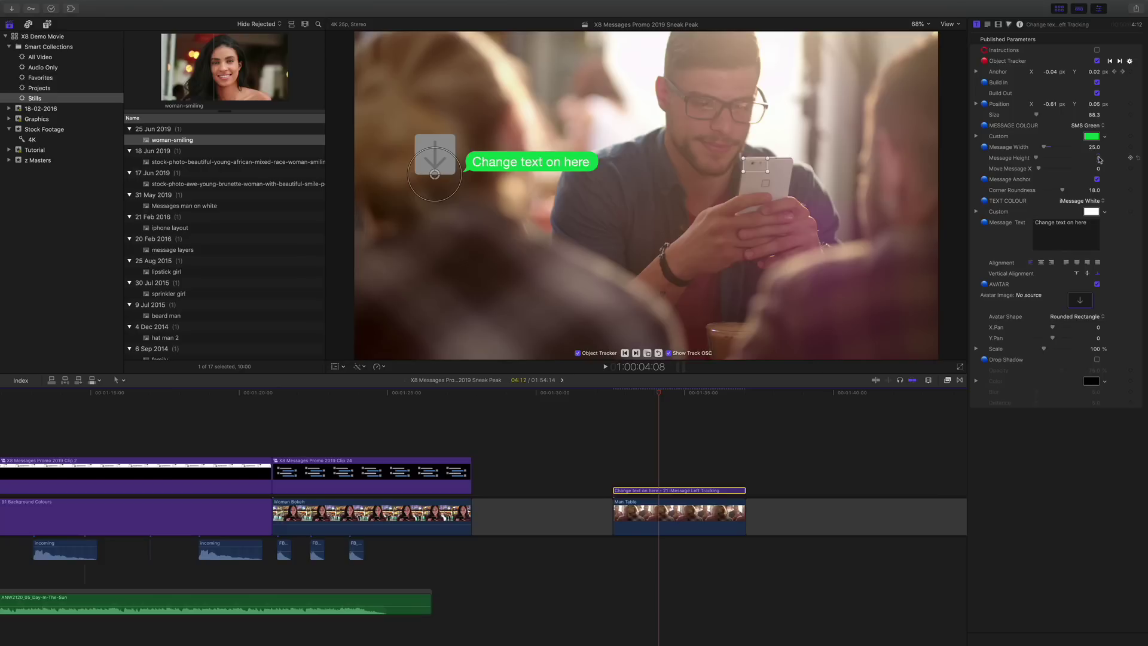
- Use the woman-smiling still as the bubble's avatar image
{"action": "left_click", "coordinate": [1080, 301]}
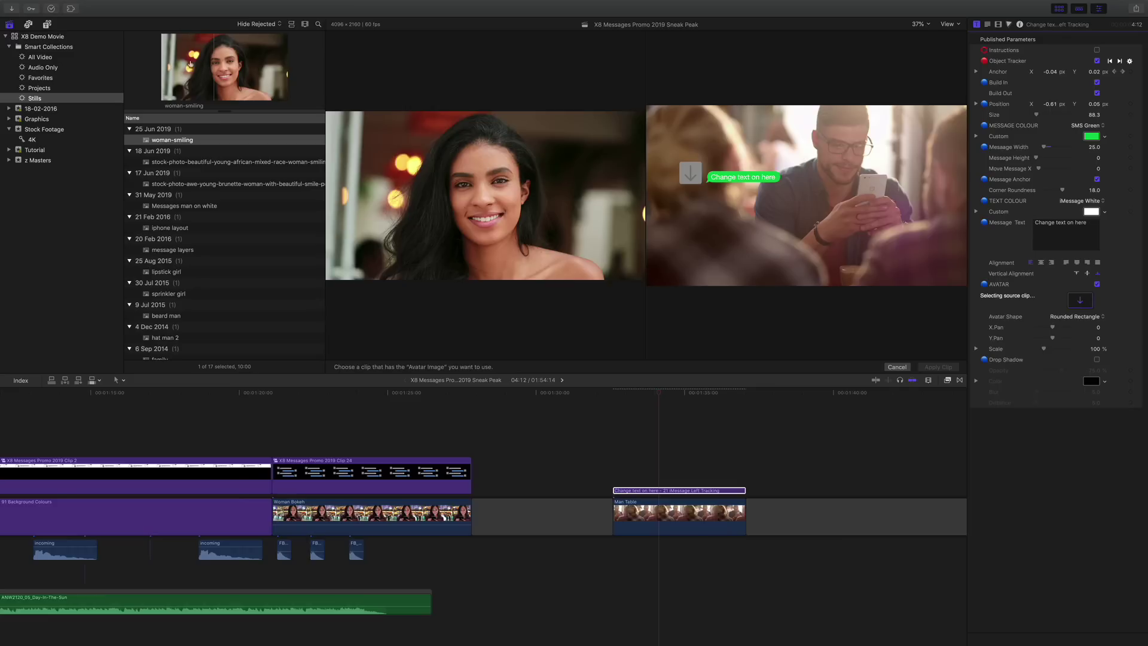
{"action": "left_click", "coordinate": [217, 77]}
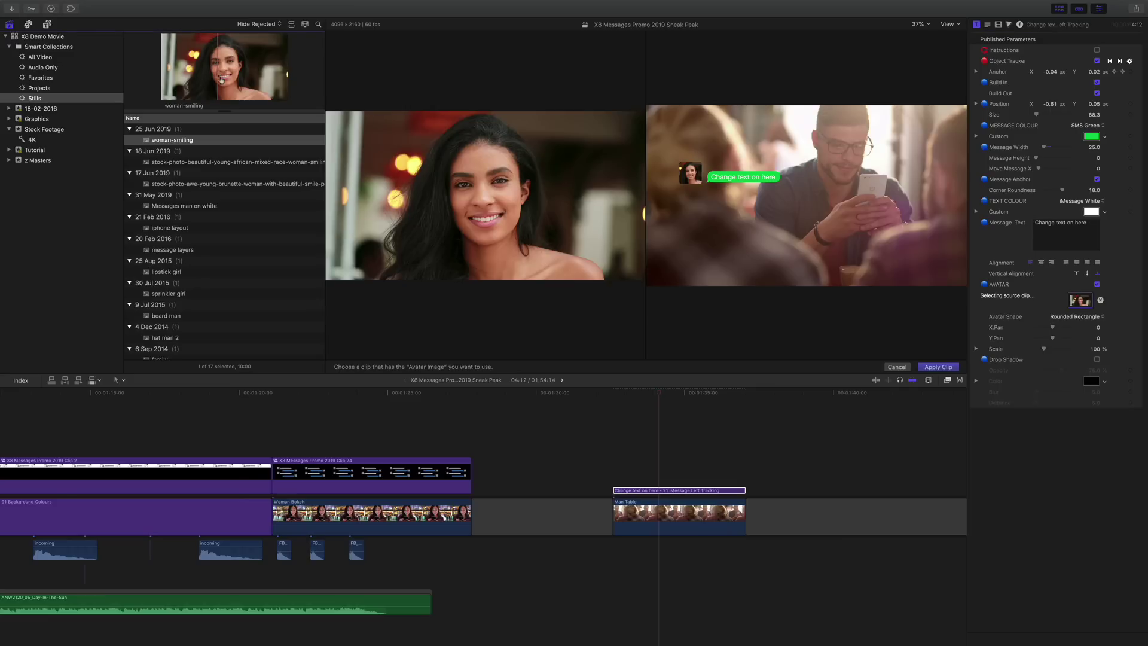
{"action": "left_click", "coordinate": [928, 370]}
{"action": "left_click", "coordinate": [933, 371]}
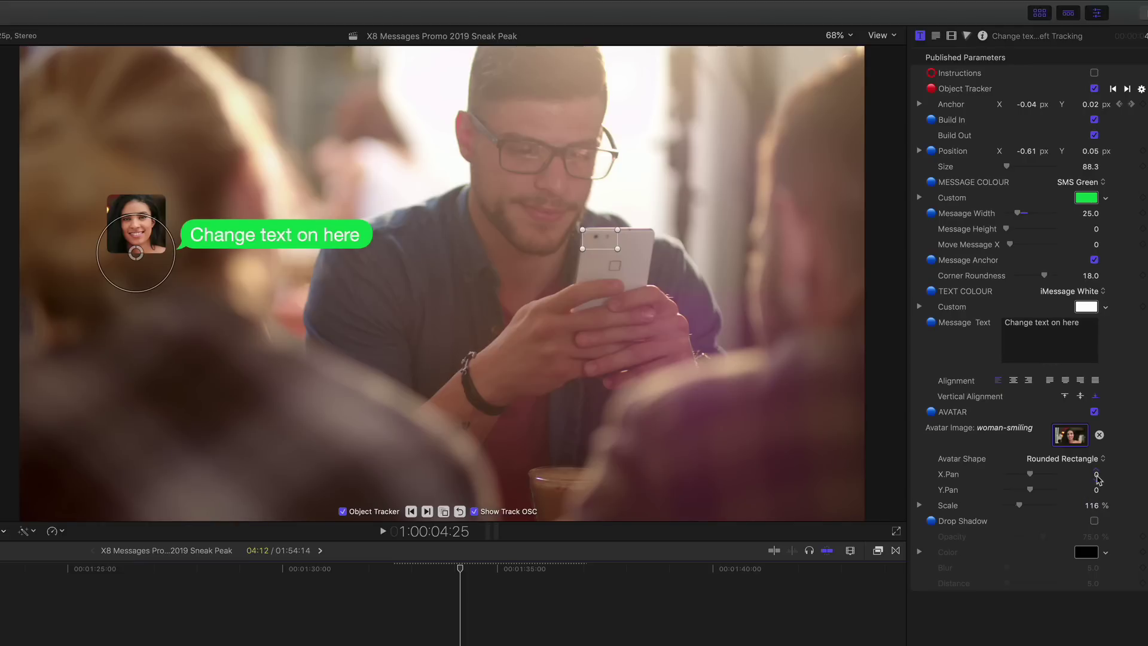
- Pan the avatar photo to frame the woman's face and preview the tracked message
{"action": "left_click_drag", "start_coordinate": [1089, 473], "coordinate": [1071, 474]}
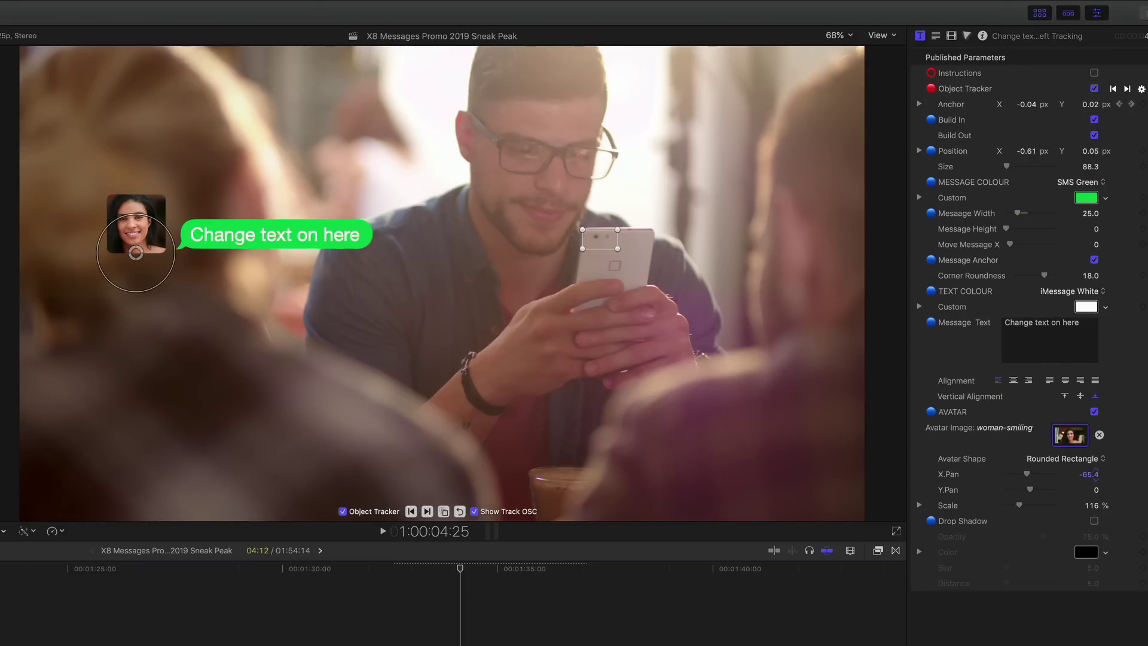
{"action": "left_click", "coordinate": [387, 569]}
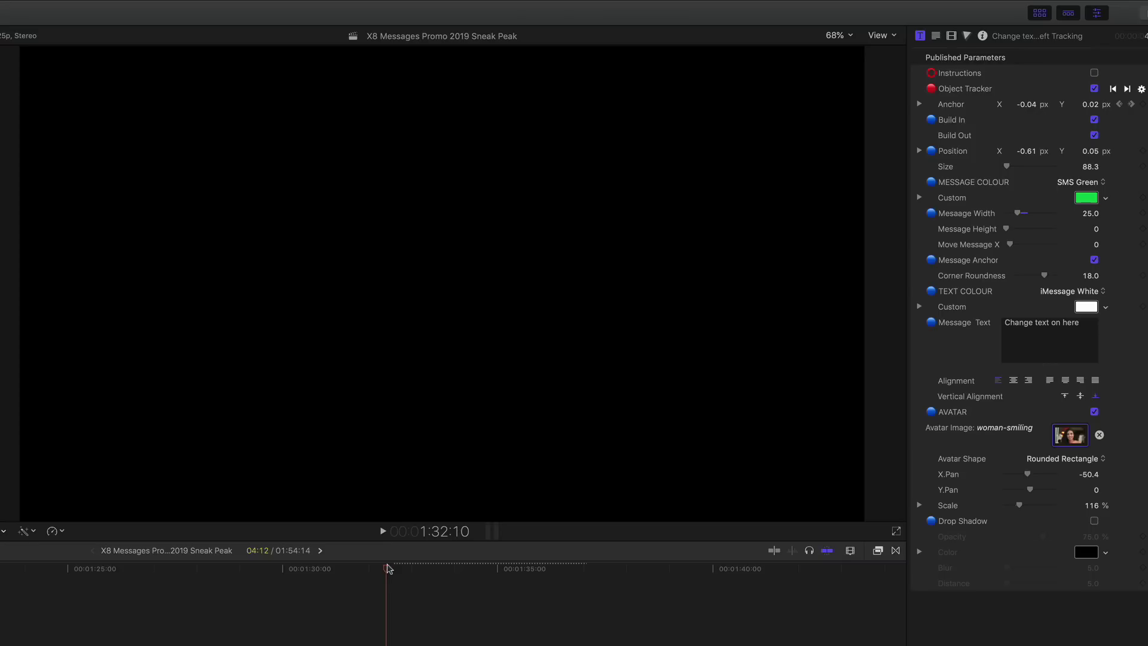
{"action": "key", "text": "space"}
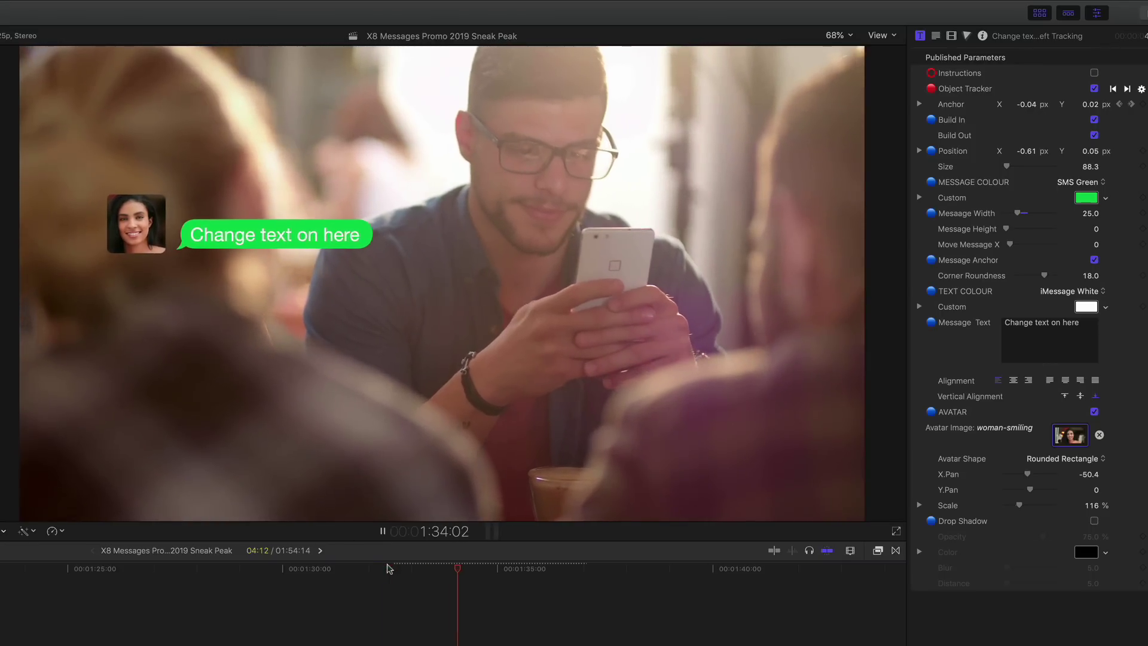
{"action": "key", "text": "space"}
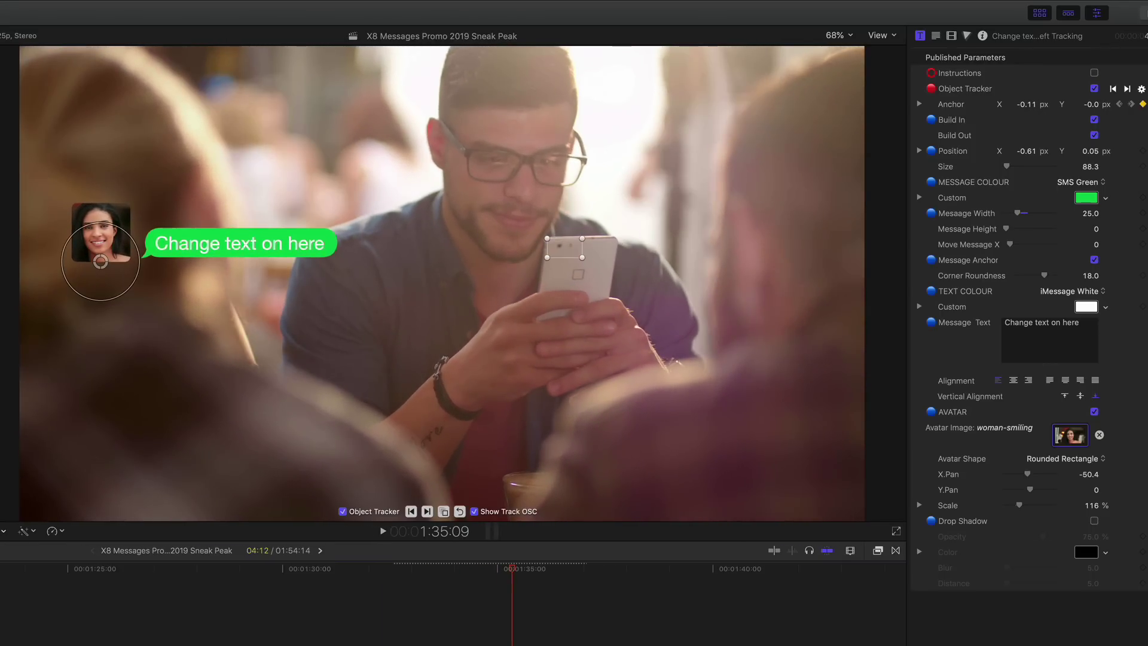
- Move the avatar and green message right and down beside the man, then replay it
{"action": "left_click_drag", "start_coordinate": [106, 268], "coordinate": [237, 277]}
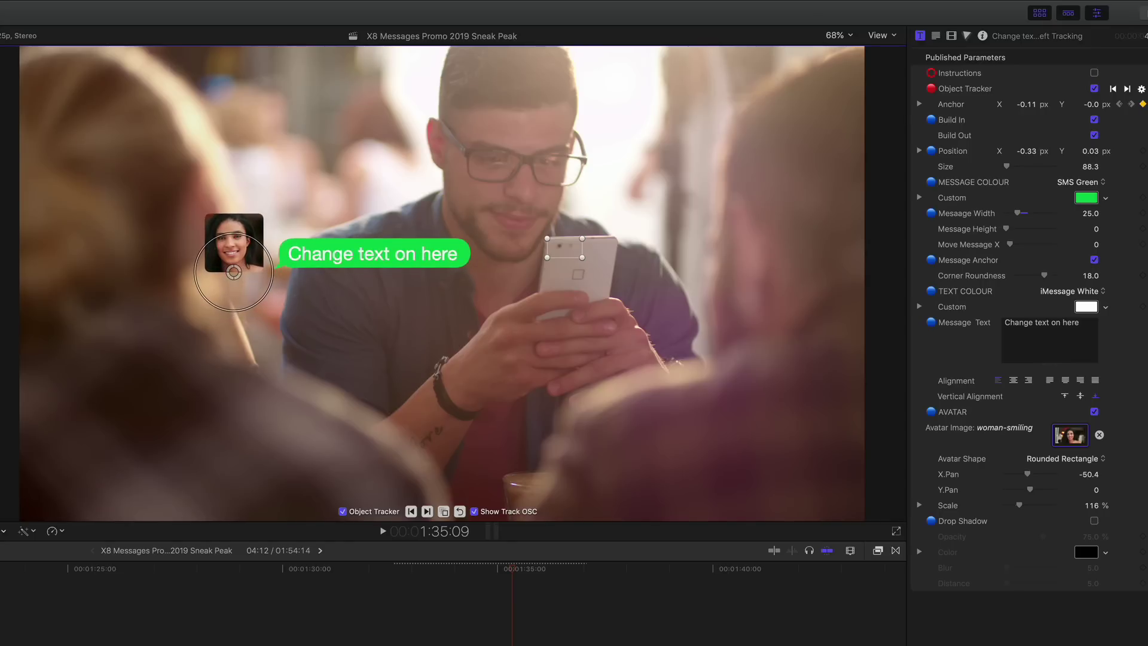
{"action": "left_click", "coordinate": [389, 567]}
{"action": "key", "text": "space"}
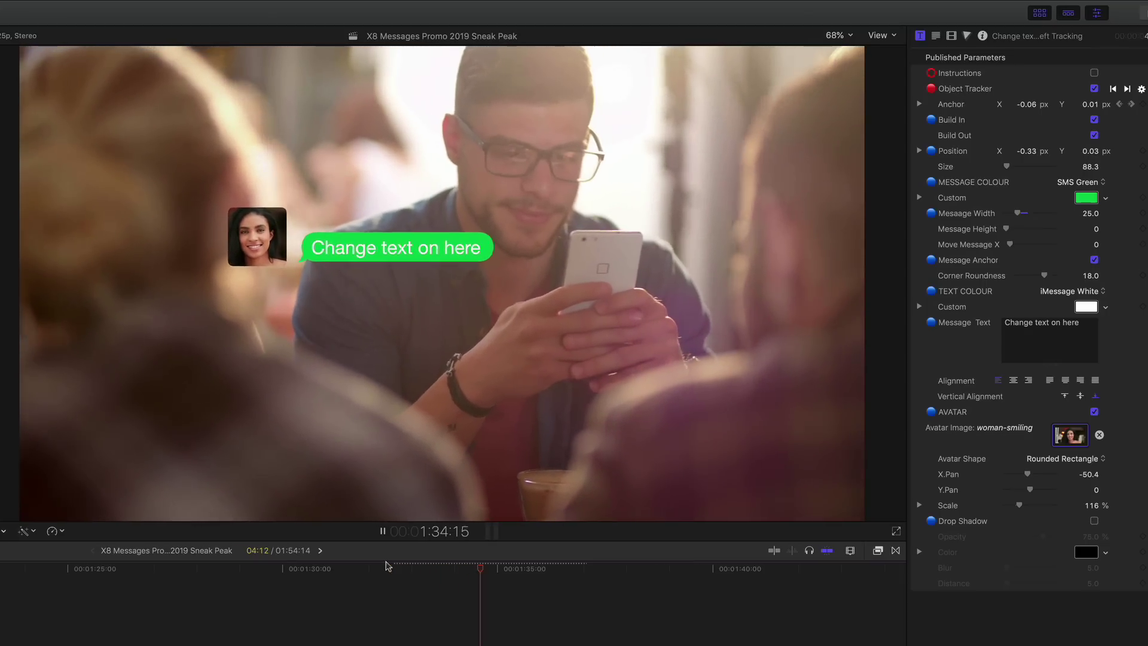
{"action": "key", "text": "space"}
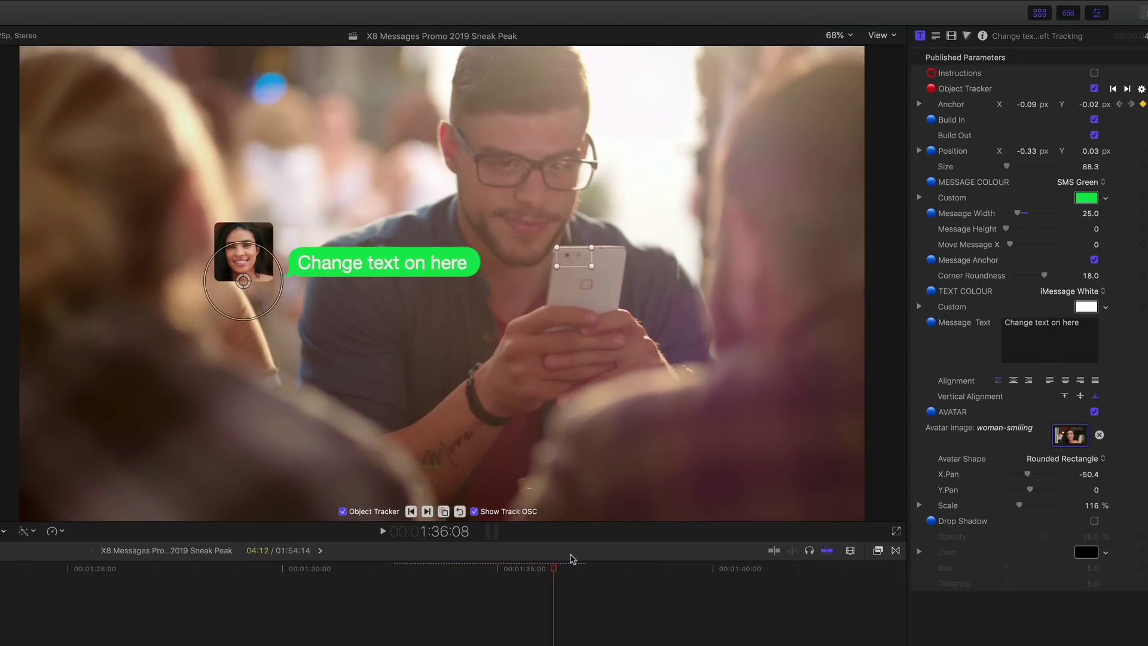
{"action": "left_click_drag", "start_coordinate": [550, 570], "coordinate": [456, 572]}
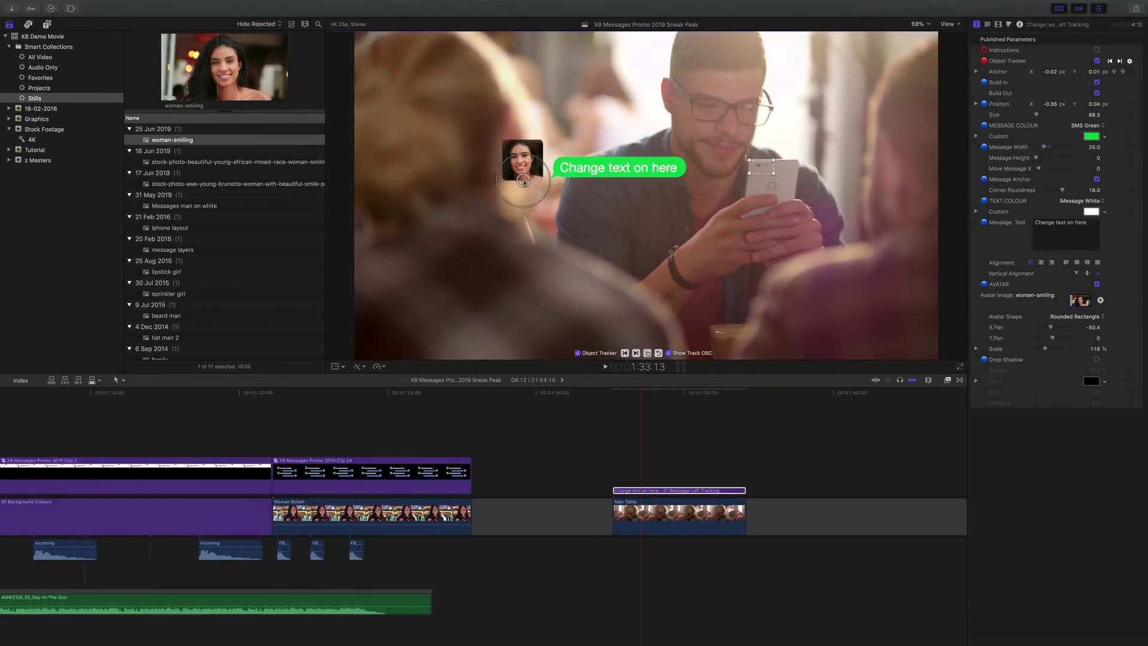
- Replay and scrub the clip to confirm the message follows the phone
{"action": "left_click_drag", "start_coordinate": [610, 392], "coordinate": [614, 393]}
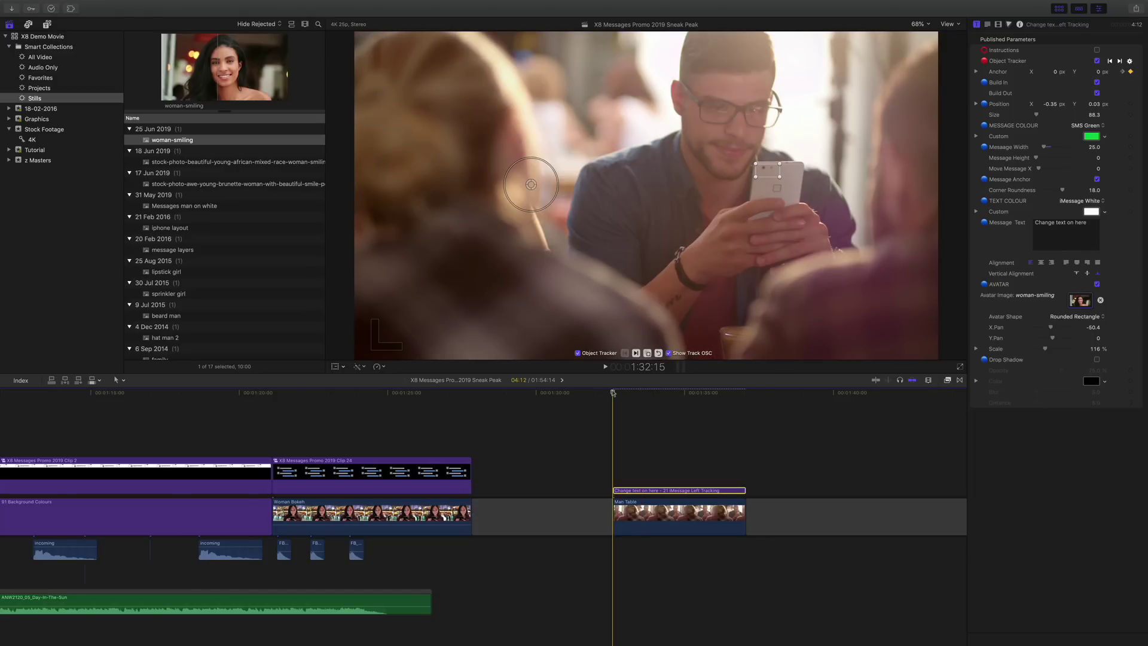
{"action": "key", "text": "space"}
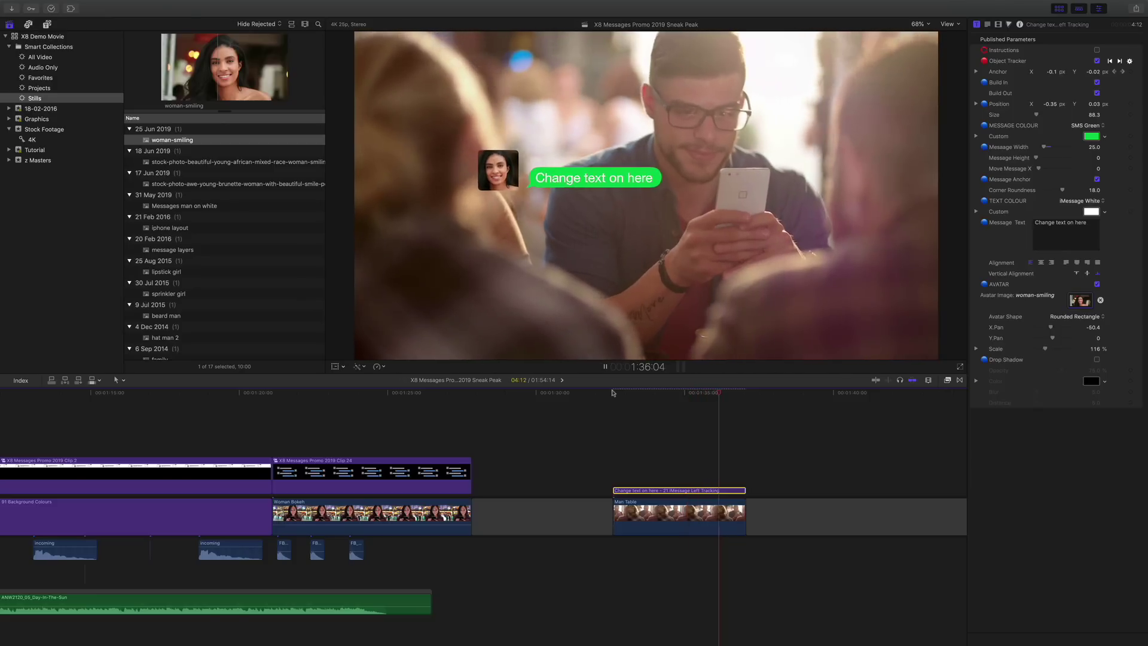
{"action": "key", "text": "space"}
{"action": "left_click_drag", "start_coordinate": [722, 392], "coordinate": [713, 397]}
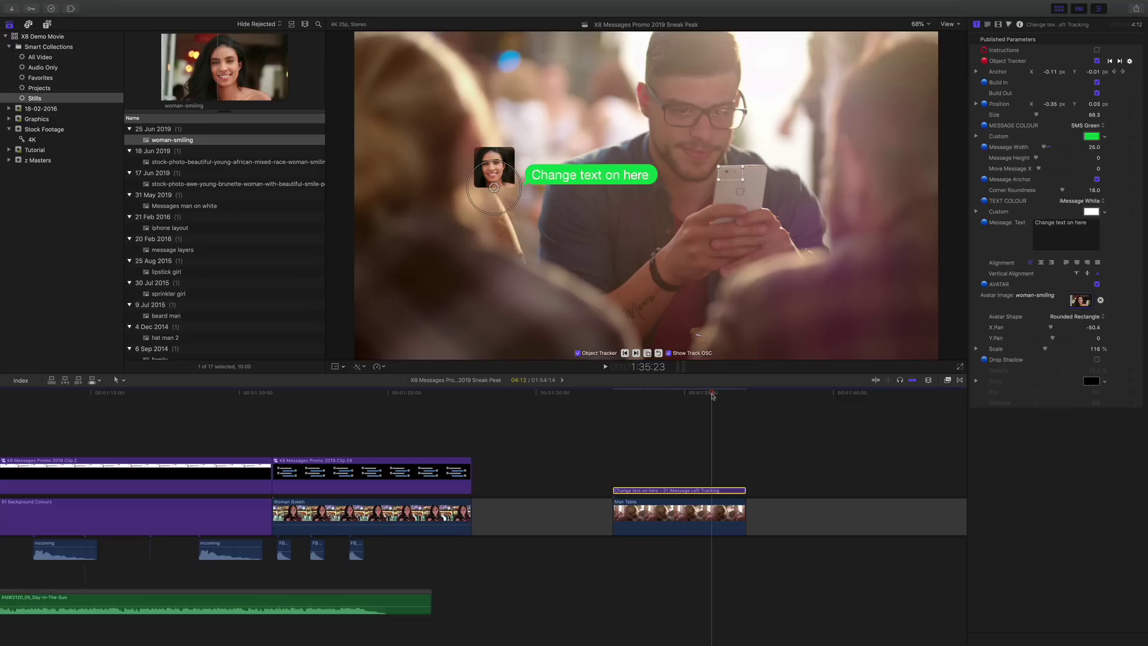
{"action": "scroll", "coordinate": [713, 396], "scroll_direction": "left", "scroll_amount": 5}
{"action": "scroll", "coordinate": [713, 395], "scroll_direction": "left", "scroll_amount": 5}
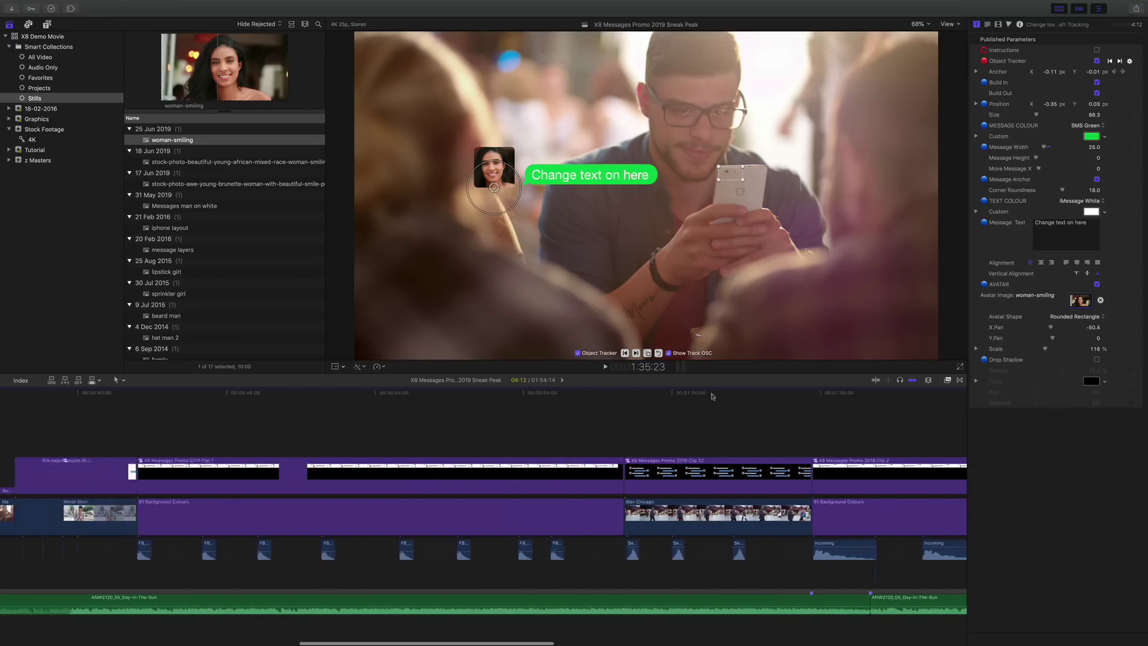
{"action": "scroll", "coordinate": [713, 395], "scroll_direction": "left", "scroll_amount": 5}
{"action": "scroll", "coordinate": [712, 396], "scroll_direction": "left", "scroll_amount": 5}
{"action": "scroll", "coordinate": [713, 395], "scroll_direction": "left", "scroll_amount": 5}
{"action": "scroll", "coordinate": [714, 396], "scroll_direction": "left", "scroll_amount": 3}
{"action": "scroll", "coordinate": [713, 395], "scroll_direction": "left", "scroll_amount": 3}
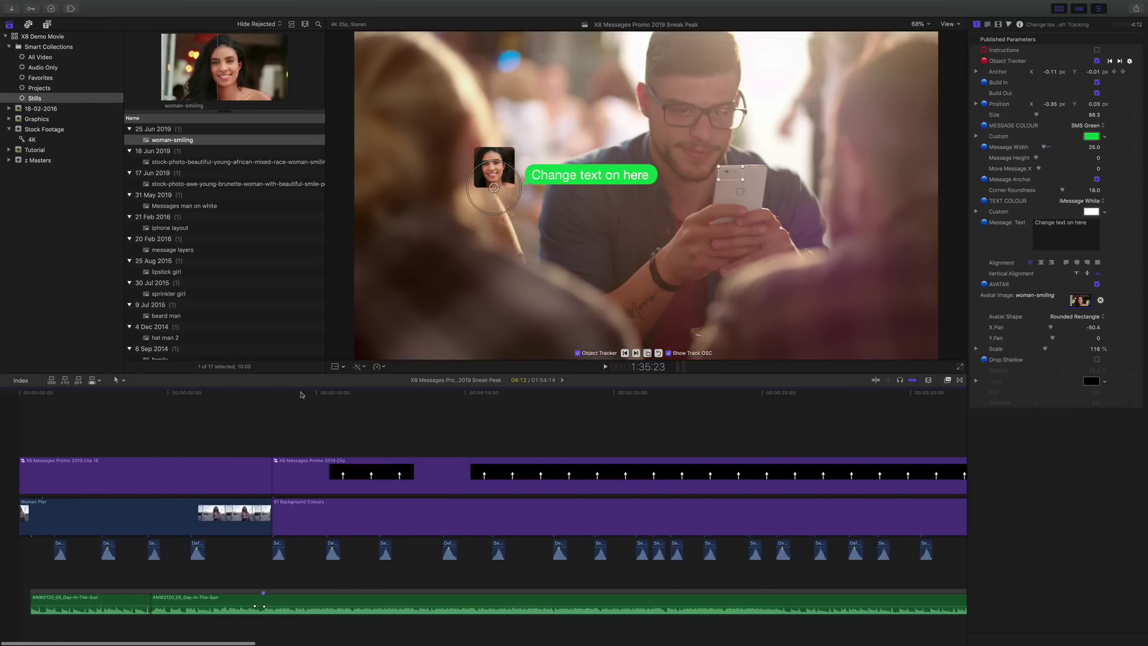
- Scrub the chat demo, zoom out, and open the X8 Messages Promo 2019 Clip compound
{"action": "left_click", "coordinate": [306, 393]}
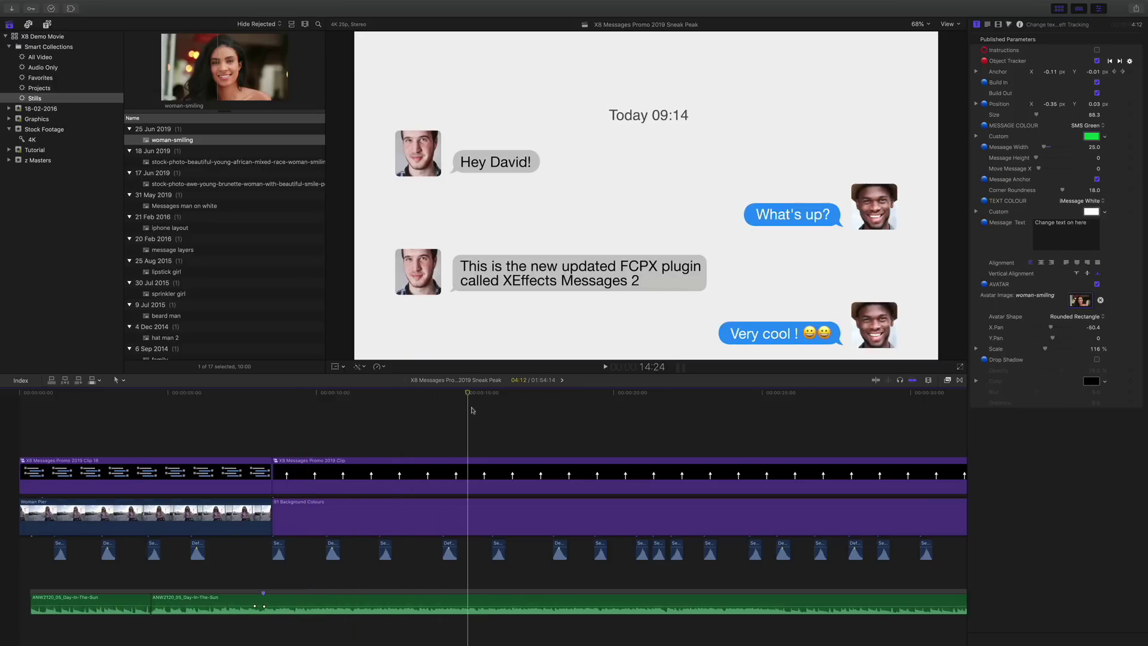
{"action": "mouse_move", "coordinate": [307, 395]}
{"action": "left_mouse_down"}
{"action": "mouse_move", "coordinate": [505, 395]}
{"action": "mouse_move", "coordinate": [535, 415]}
{"action": "left_mouse_up"}
{"action": "key", "text": "super+minus"}
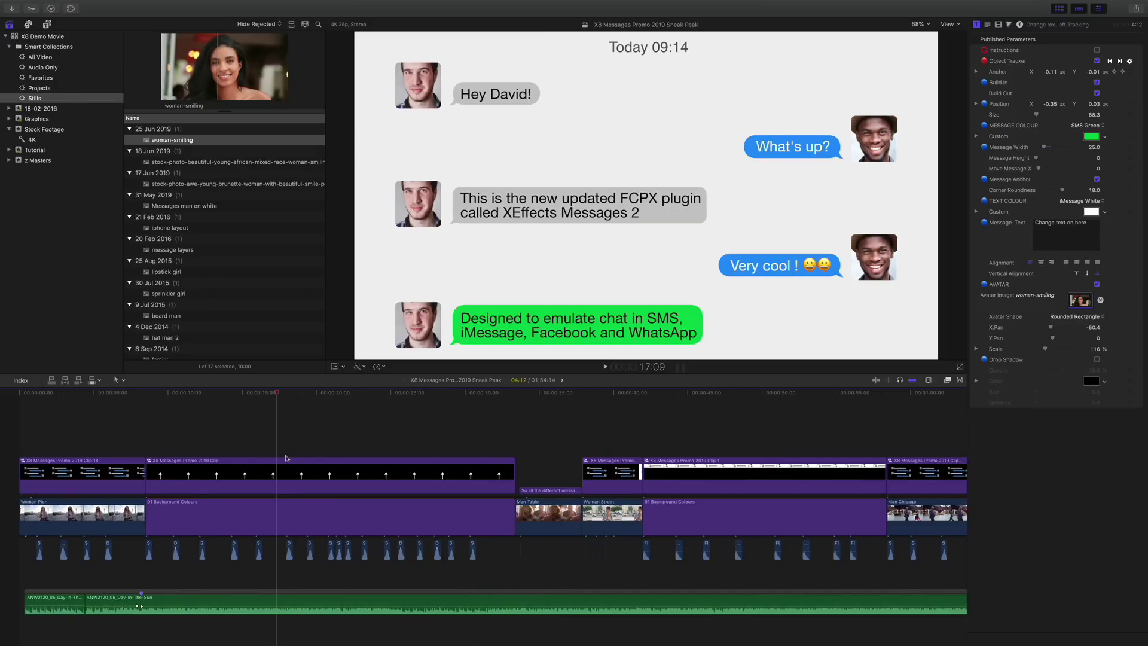
{"action": "double_click", "coordinate": [278, 471]}
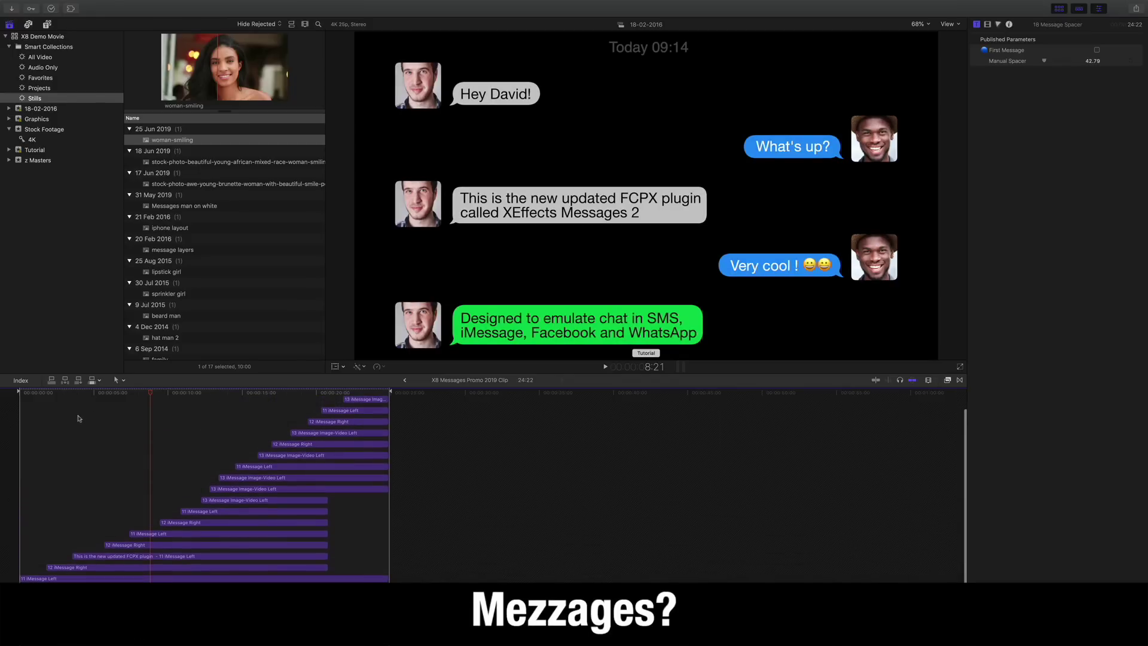
- Zoom into the compound clip and play its message conversation from the start
{"action": "key", "text": "shift+z"}
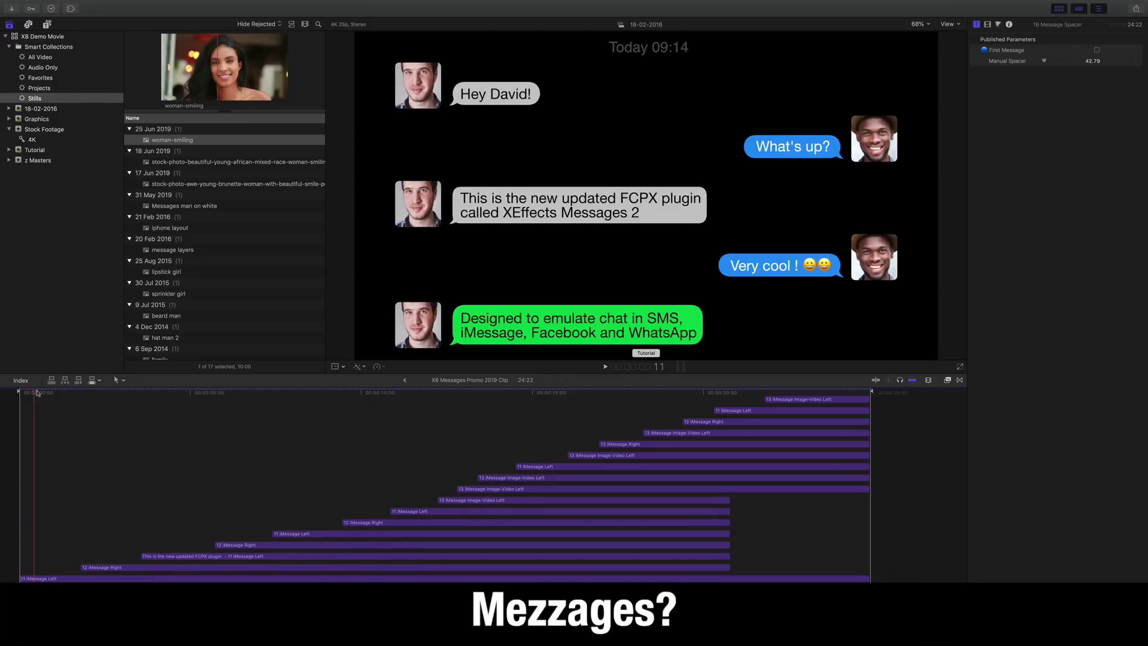
{"action": "left_click", "coordinate": [42, 393]}
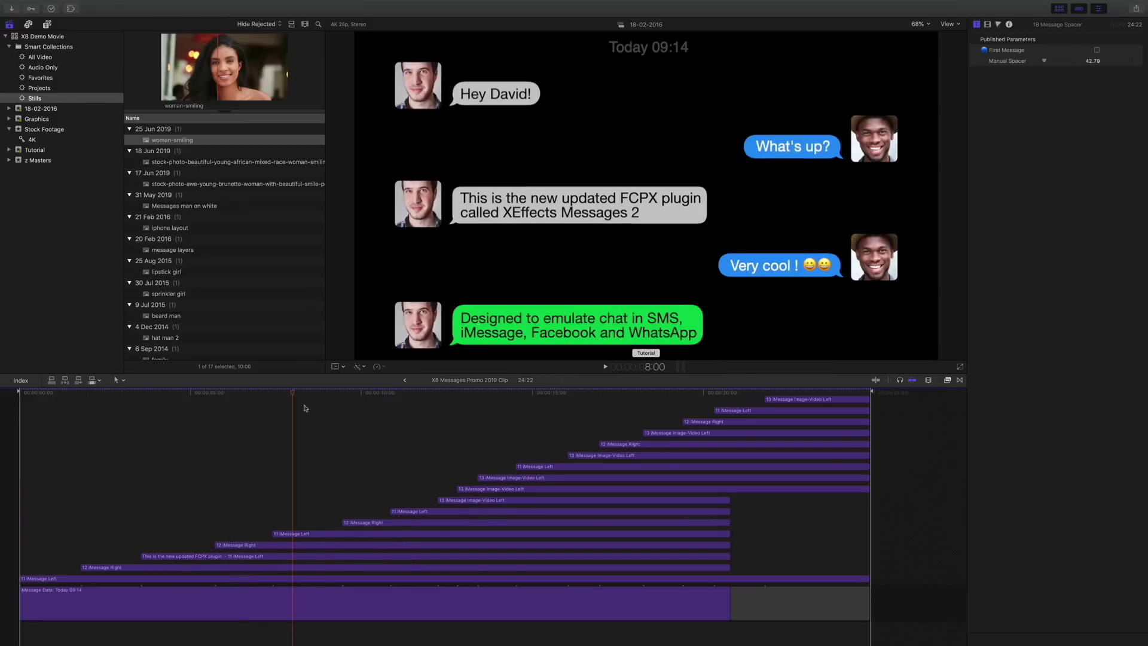
{"action": "key", "text": "space"}
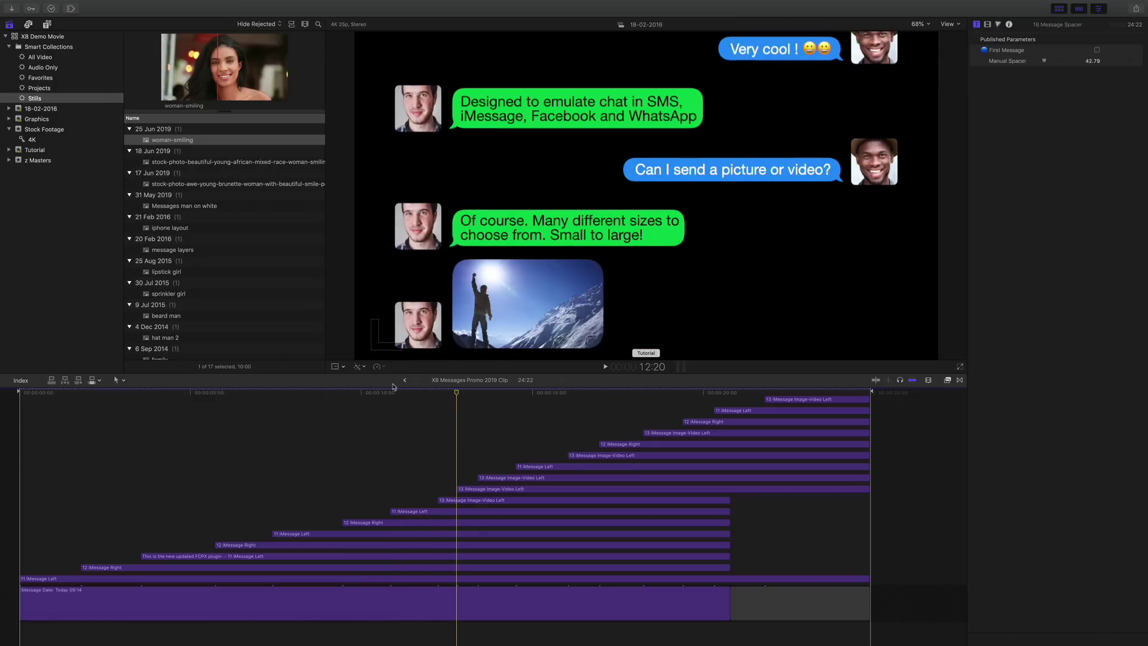
- Return to the Sneak Peak project and play the Woman Pier clip
{"action": "left_click", "coordinate": [405, 381]}
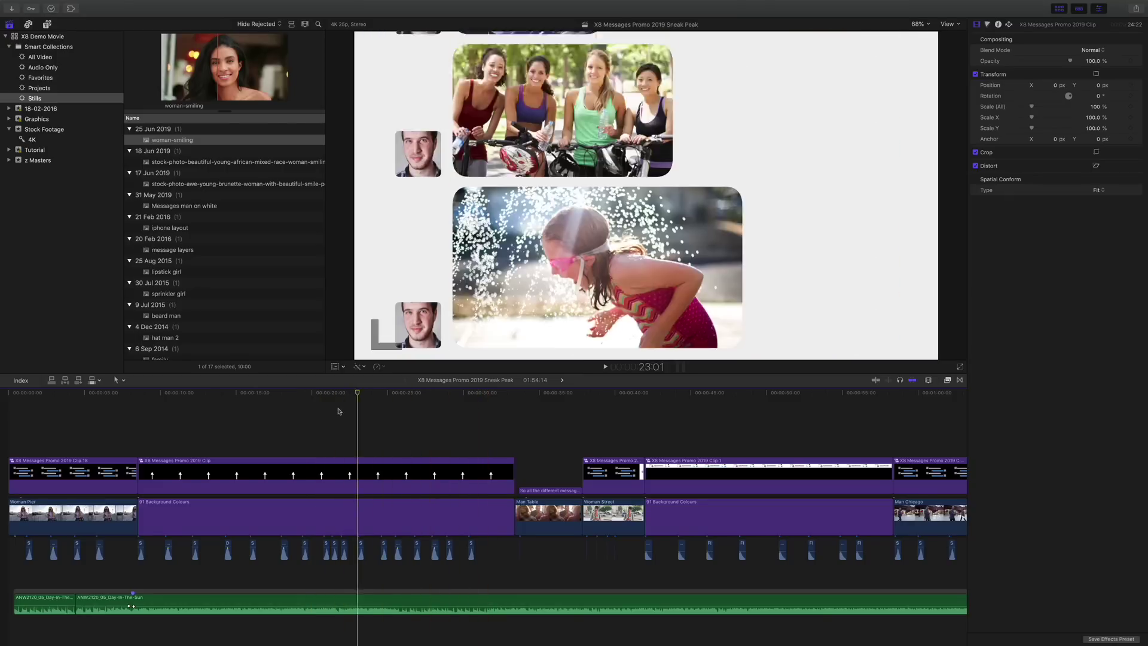
{"action": "left_click", "coordinate": [11, 415]}
{"action": "key", "text": "space"}
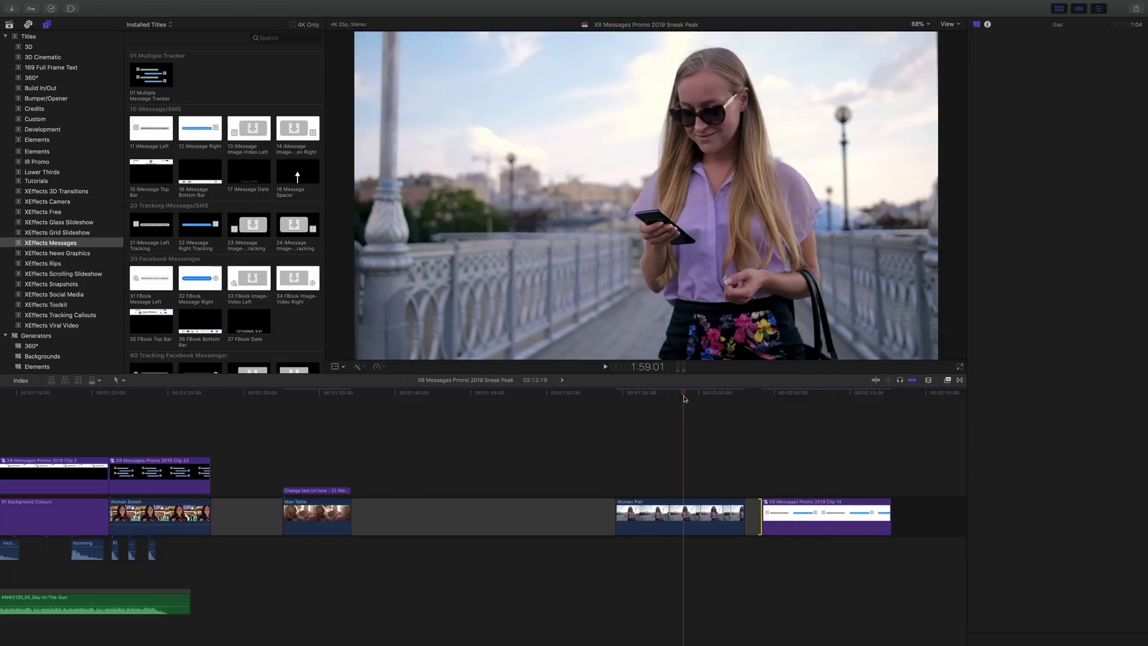
{"action": "double_click", "coordinate": [787, 505]}
{"action": "key", "text": "super+4"}
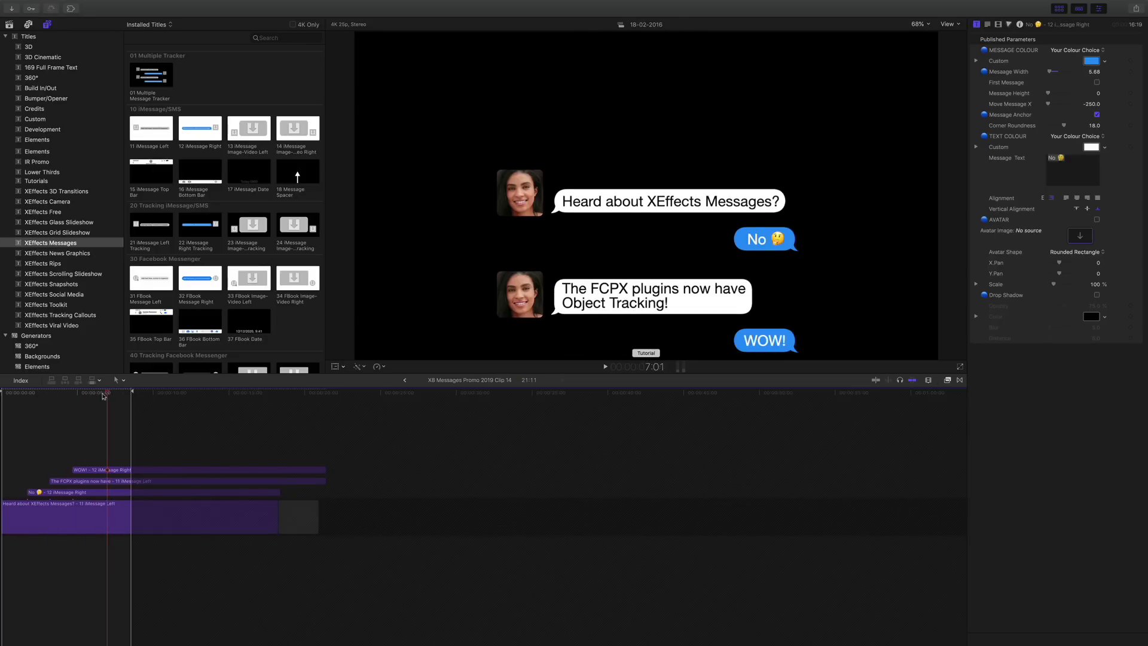
{"action": "key", "text": "Home"}
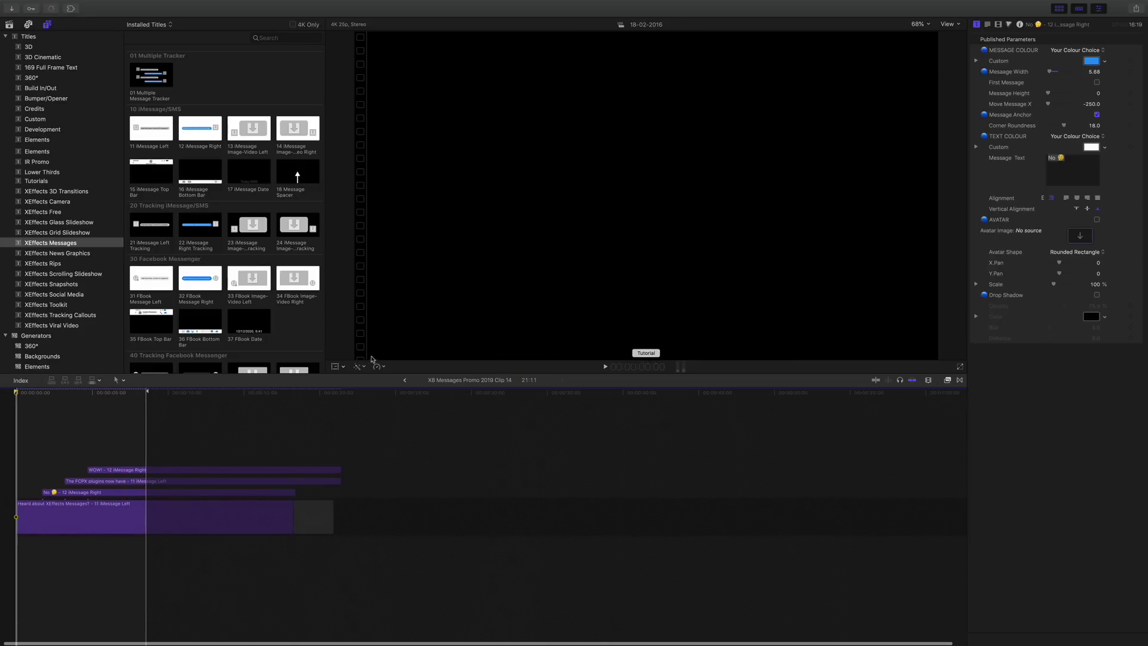
{"action": "left_click", "coordinate": [404, 380]}
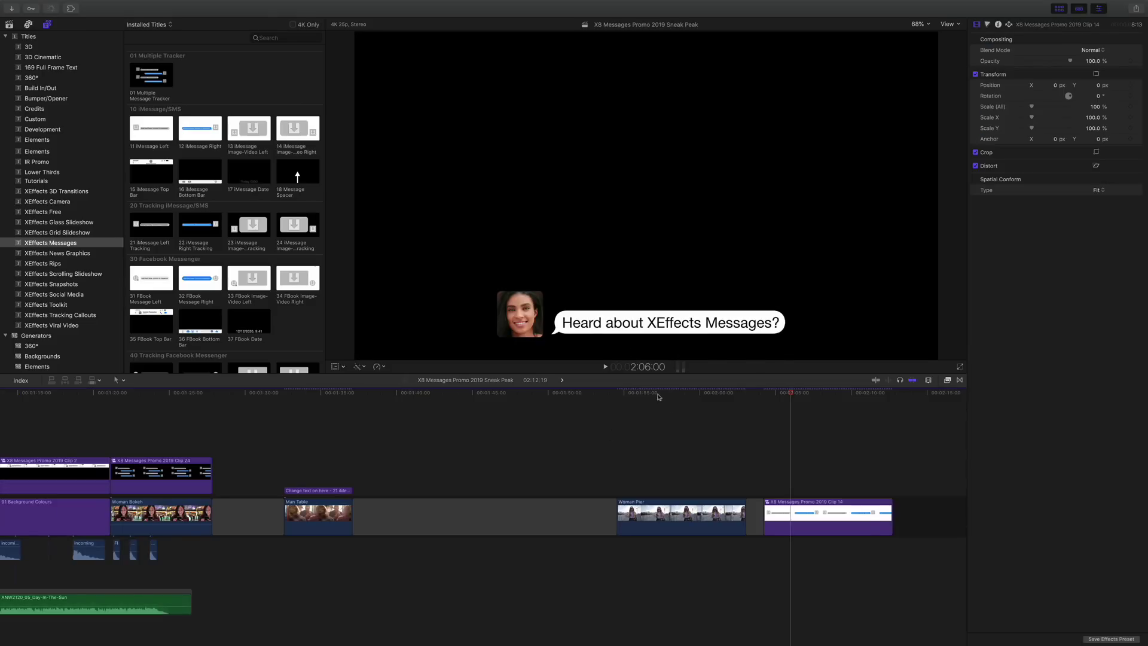
{"action": "left_click_drag", "start_coordinate": [657, 396], "coordinate": [617, 393]}
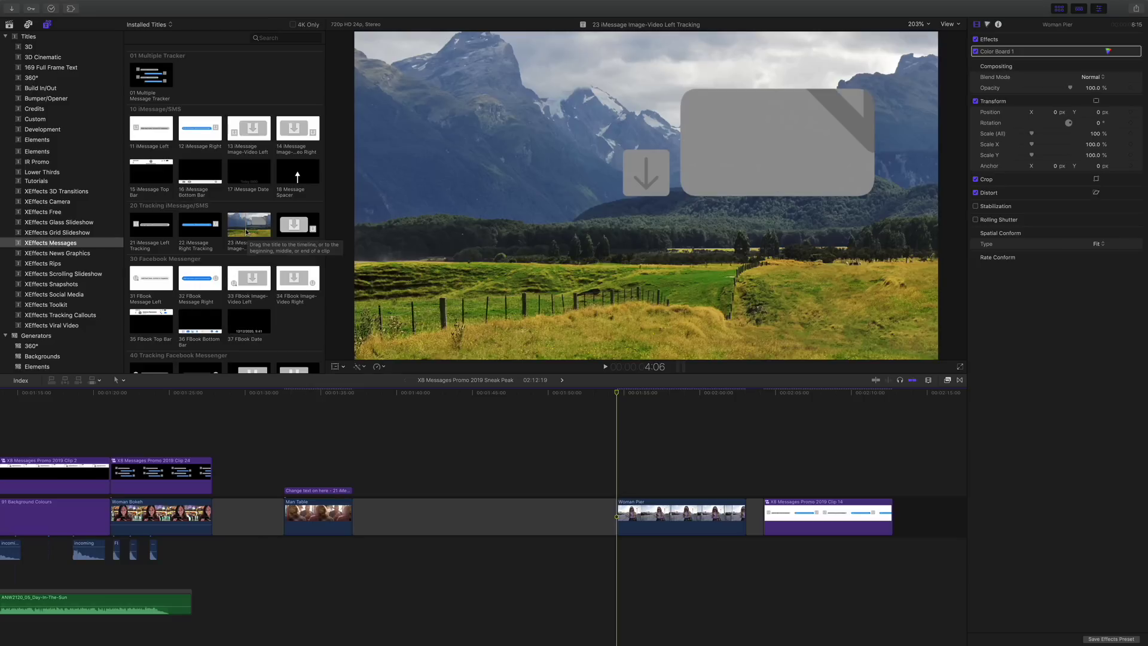
- Add an iMessage Image-Video Left Tracking title above Woman Pier, trimmed to the clip's end
{"action": "mouse_move", "coordinate": [247, 232]}
{"action": "left_mouse_down"}
{"action": "mouse_move", "coordinate": [477, 336]}
{"action": "mouse_move", "coordinate": [623, 489]}
{"action": "left_mouse_up"}
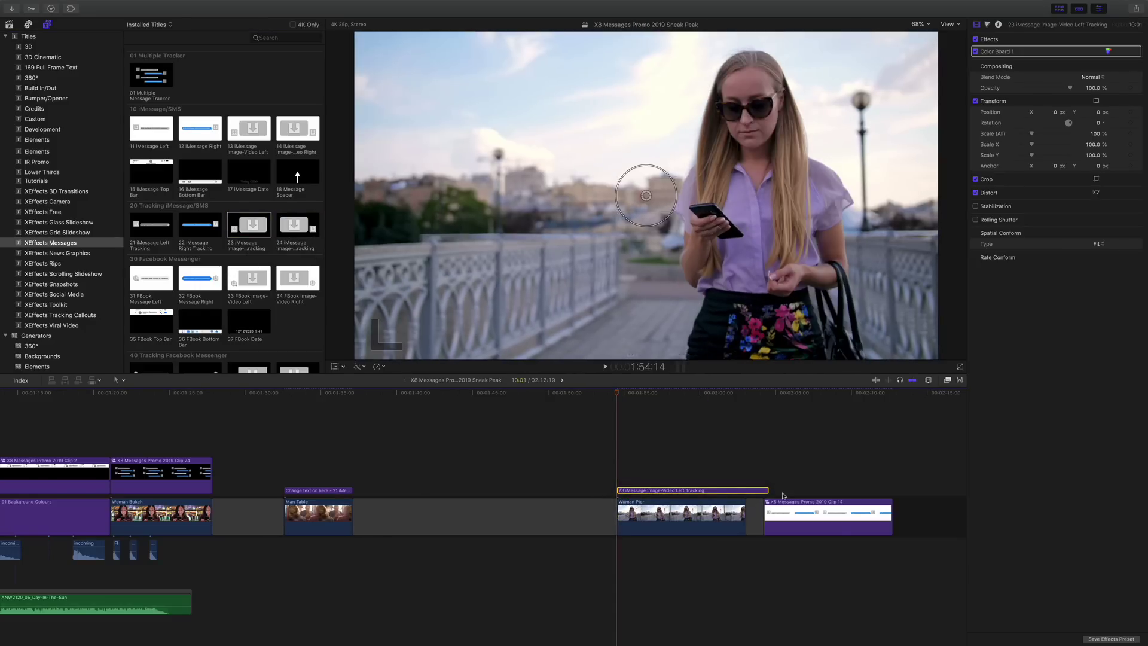
{"action": "left_click_drag", "start_coordinate": [769, 491], "coordinate": [744, 492]}
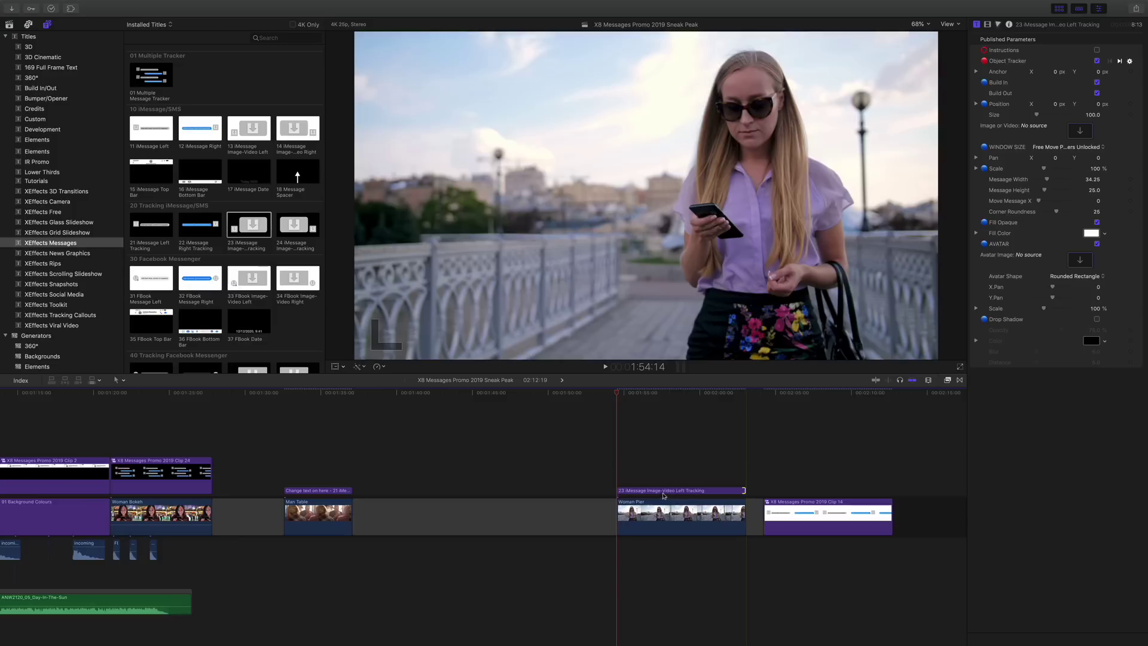
{"action": "left_click", "coordinate": [661, 491]}
{"action": "left_click", "coordinate": [675, 394]}
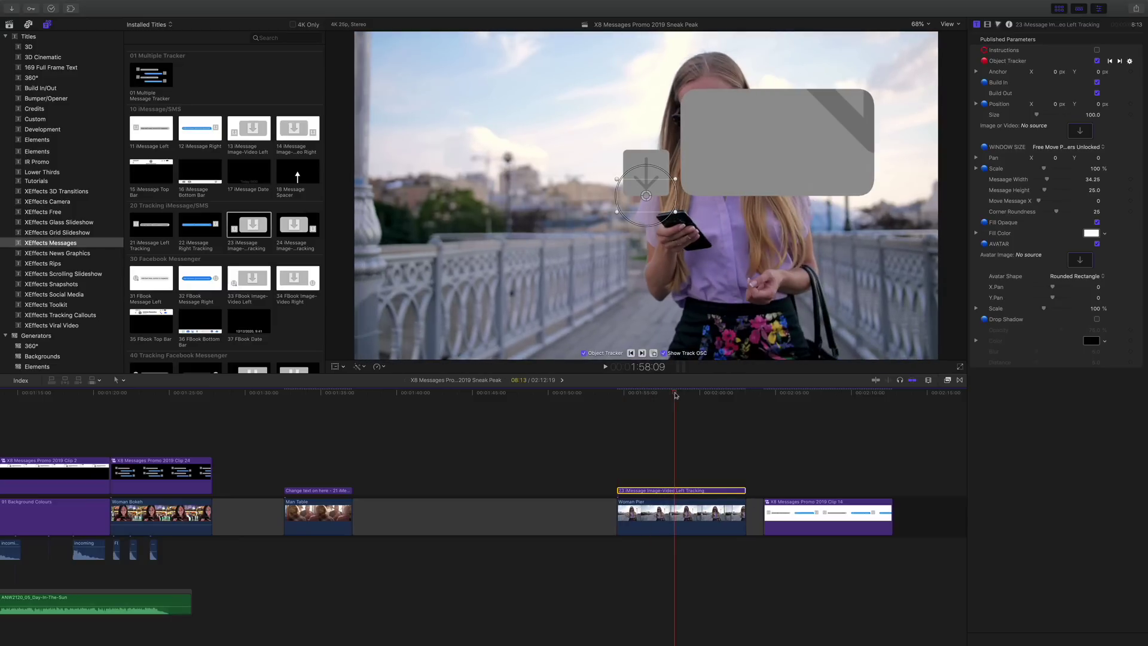
- Turn off the avatar, place the tracking shape on the phone, and track forward
{"action": "left_click", "coordinate": [1096, 244]}
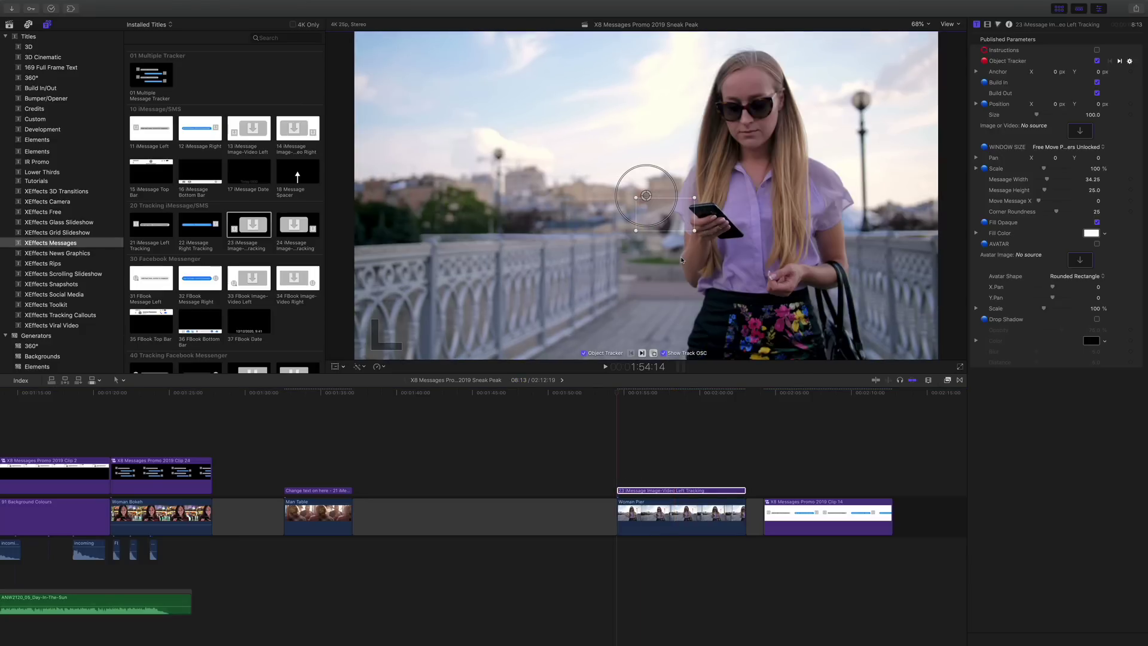
{"action": "left_click_drag", "start_coordinate": [679, 218], "coordinate": [720, 219]}
{"action": "left_click", "coordinate": [643, 356]}
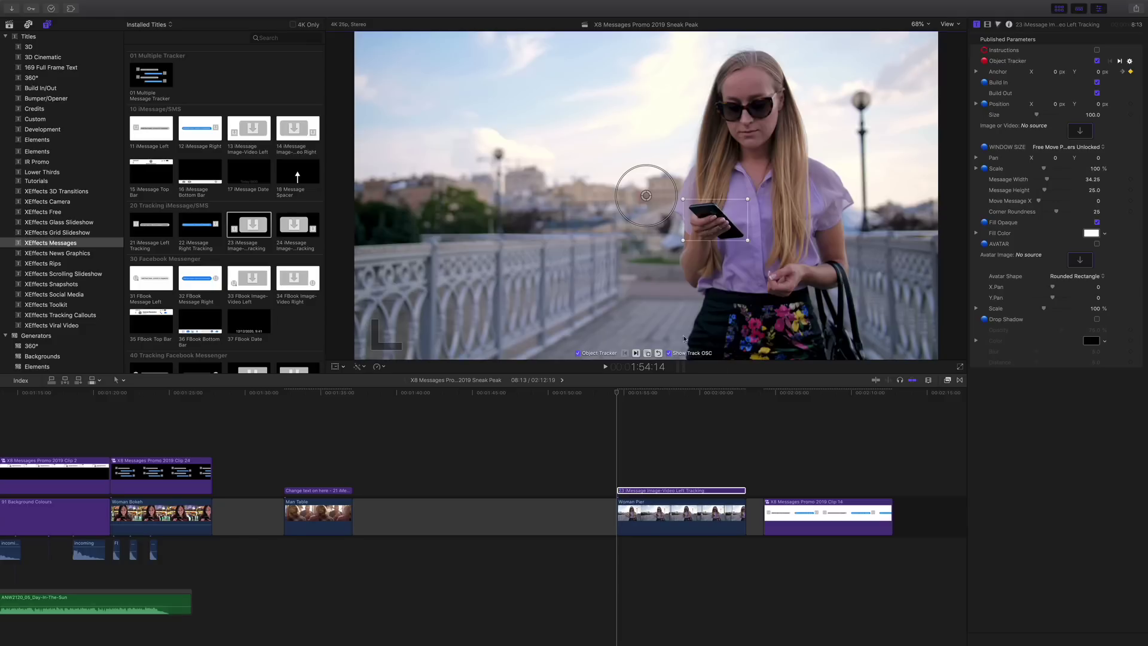
- Move the grey tracked bubble left of the woman's face and check it follows the phone
{"action": "mouse_move", "coordinate": [667, 397]}
{"action": "left_mouse_down"}
{"action": "mouse_move", "coordinate": [615, 399]}
{"action": "mouse_move", "coordinate": [733, 407]}
{"action": "mouse_move", "coordinate": [634, 410]}
{"action": "mouse_move", "coordinate": [676, 412]}
{"action": "left_mouse_up"}
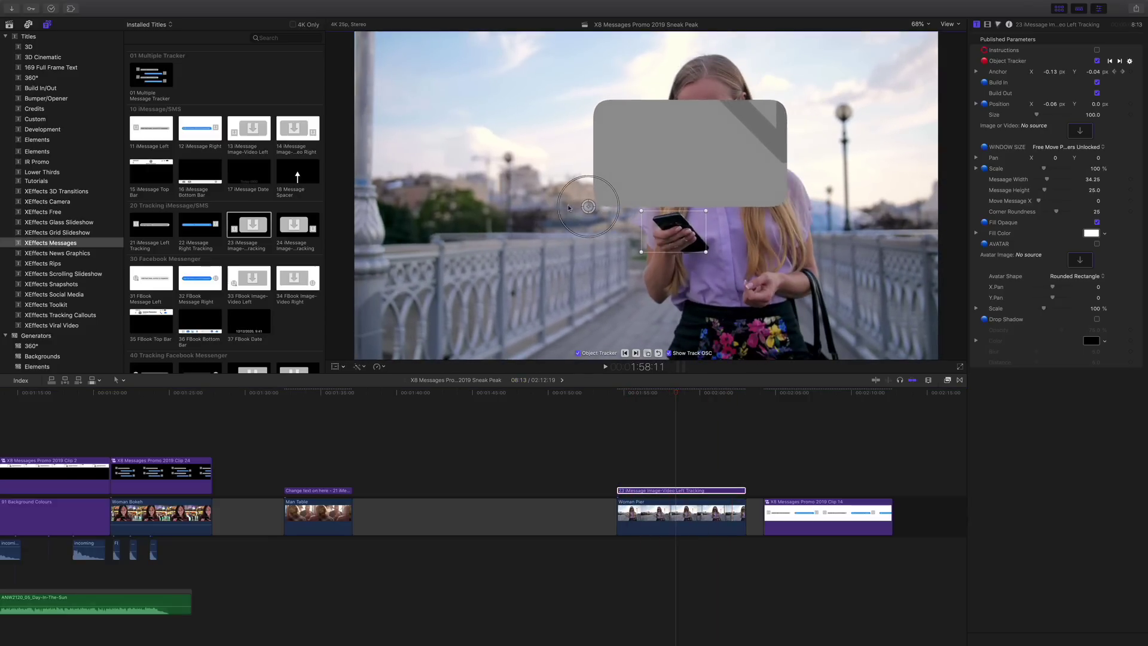
{"action": "mouse_move", "coordinate": [605, 209]}
{"action": "left_mouse_down"}
{"action": "mouse_move", "coordinate": [390, 185]}
{"action": "mouse_move", "coordinate": [418, 195]}
{"action": "left_mouse_up"}
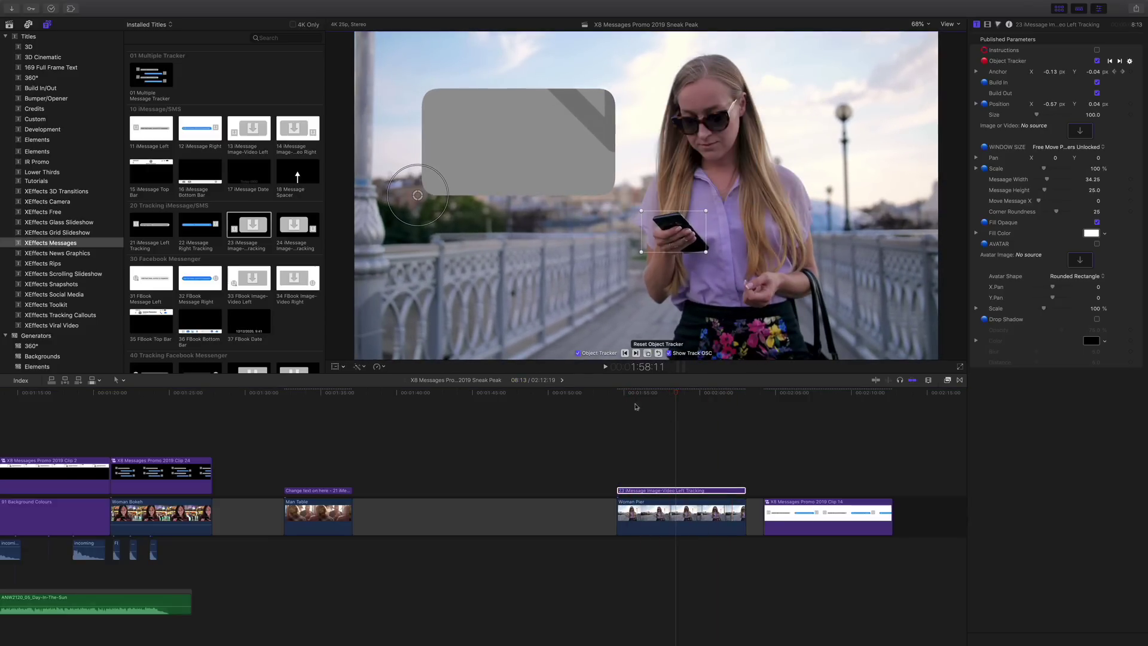
{"action": "mouse_move", "coordinate": [616, 393]}
{"action": "left_mouse_down"}
{"action": "mouse_move", "coordinate": [743, 405]}
{"action": "mouse_move", "coordinate": [620, 405]}
{"action": "mouse_move", "coordinate": [645, 413]}
{"action": "left_mouse_up"}
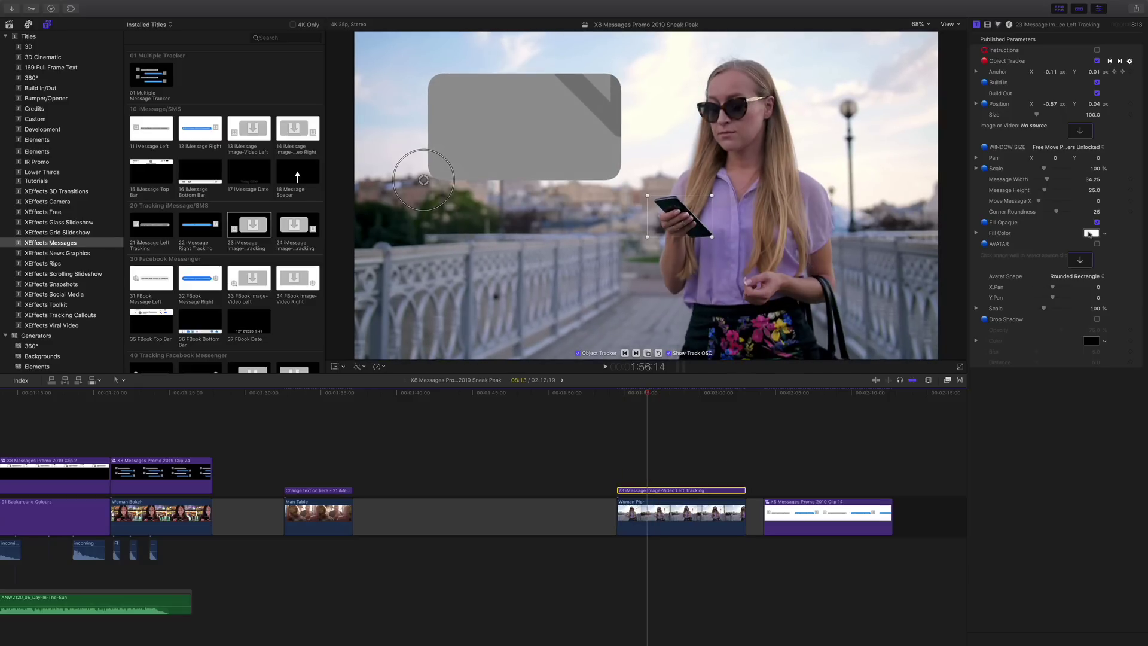
- Use the purple X8 Messages compound clip as the bubble's image source
{"action": "left_click", "coordinate": [1082, 132]}
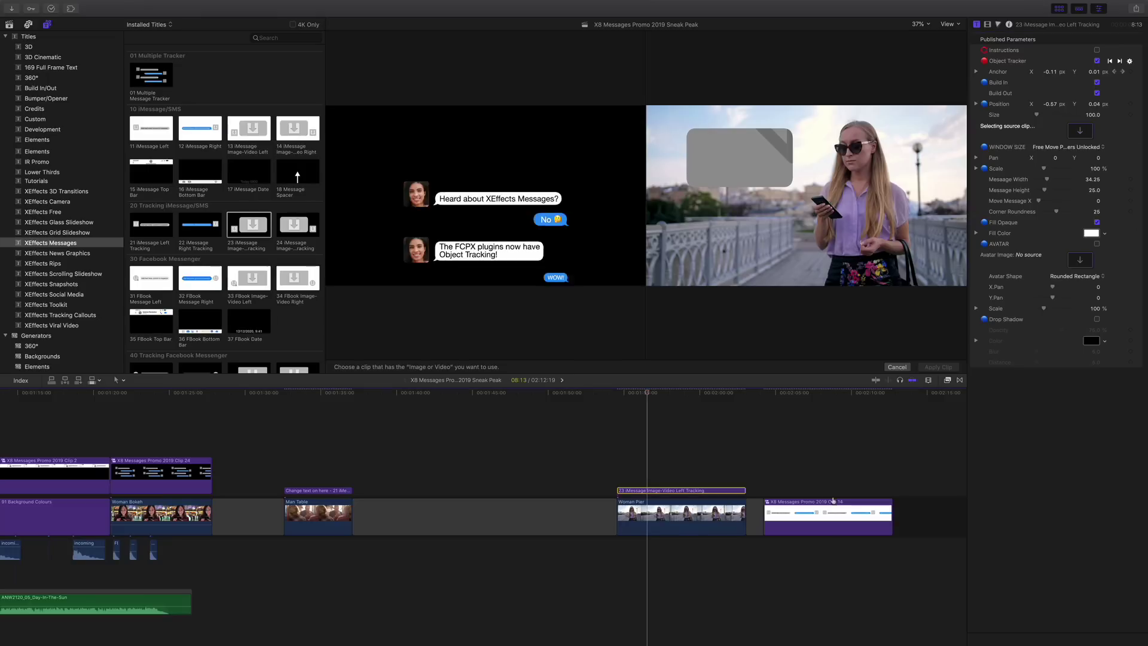
{"action": "left_click", "coordinate": [767, 515]}
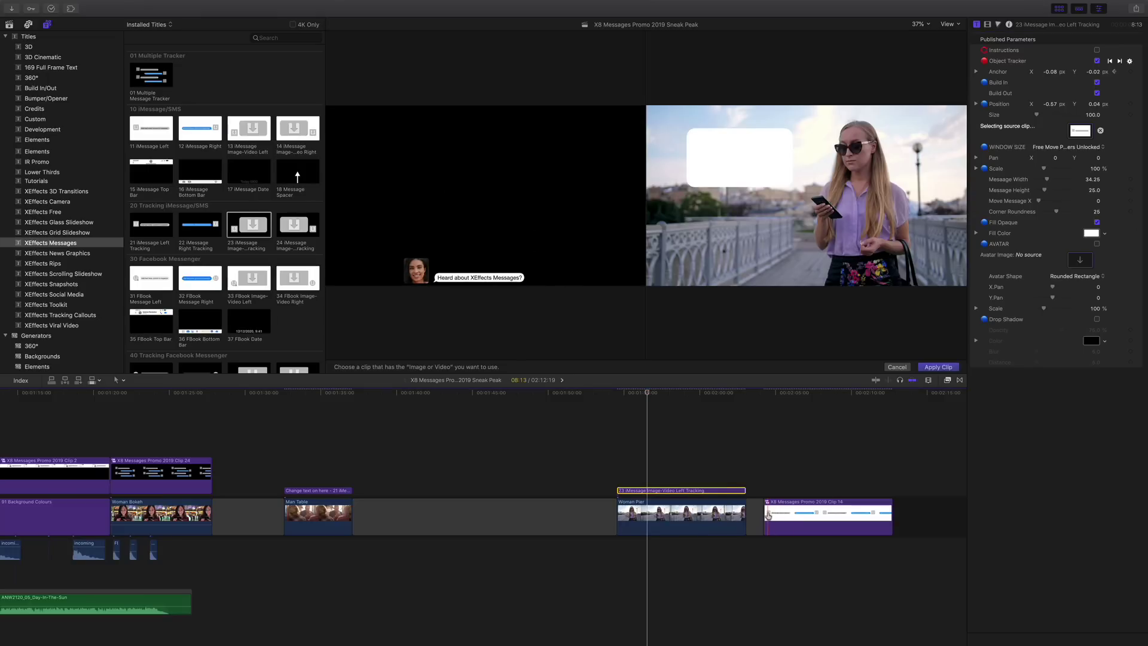
{"action": "left_click", "coordinate": [936, 367]}
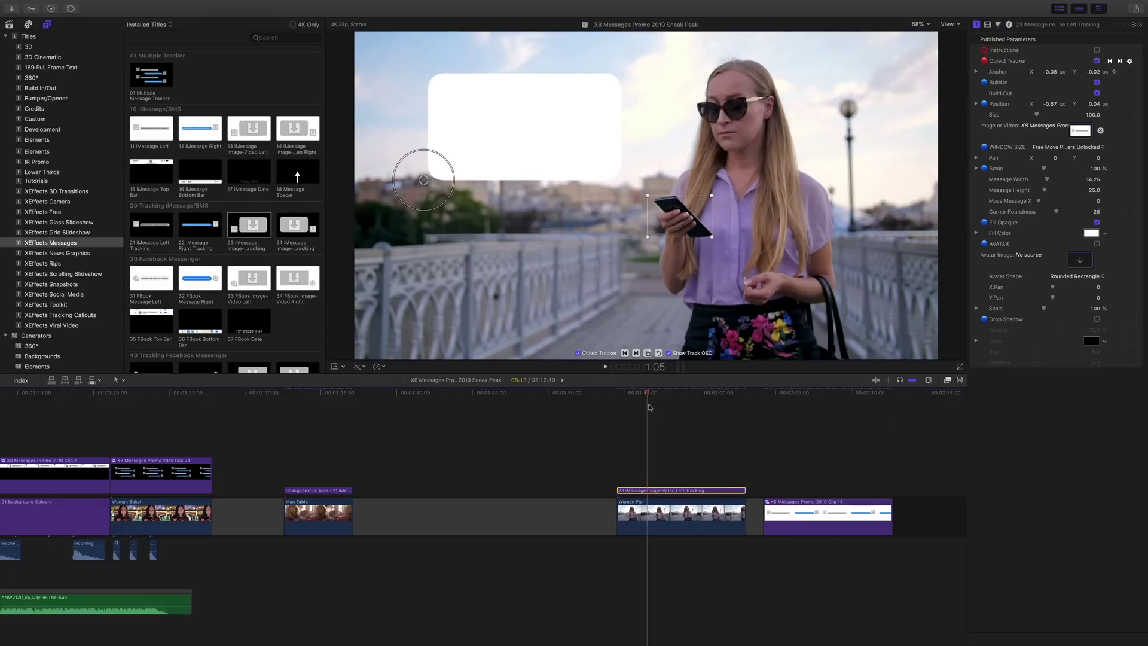
- Play back the tracked bubble and return to where the message begins
{"action": "key", "text": "space"}
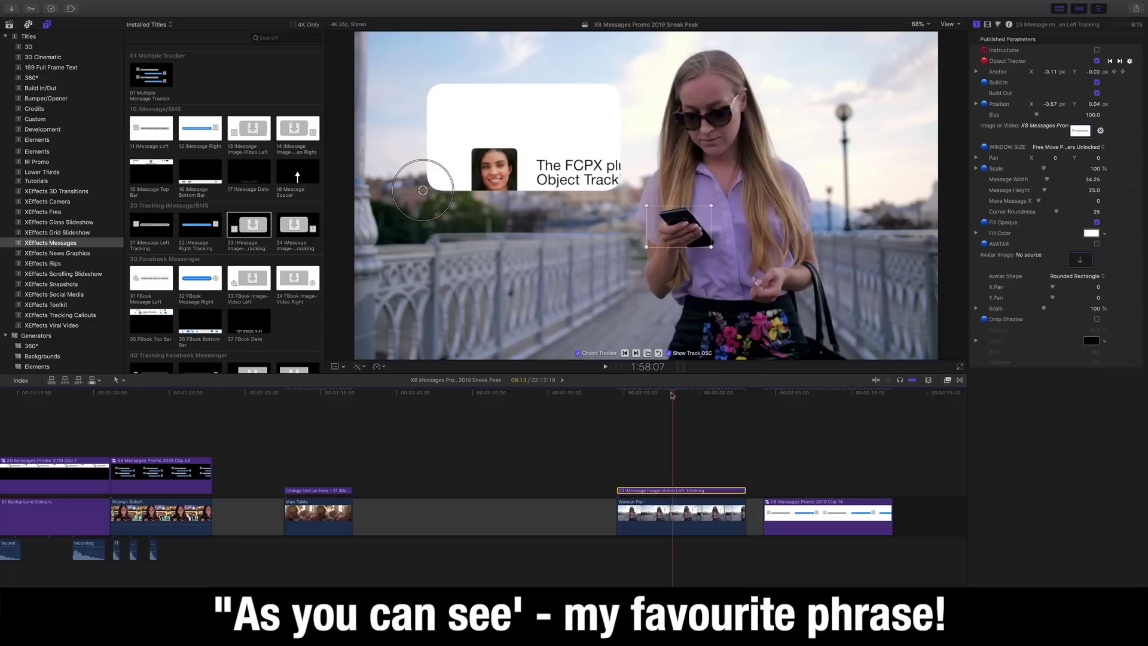
{"action": "left_click_drag", "start_coordinate": [672, 395], "coordinate": [640, 398]}
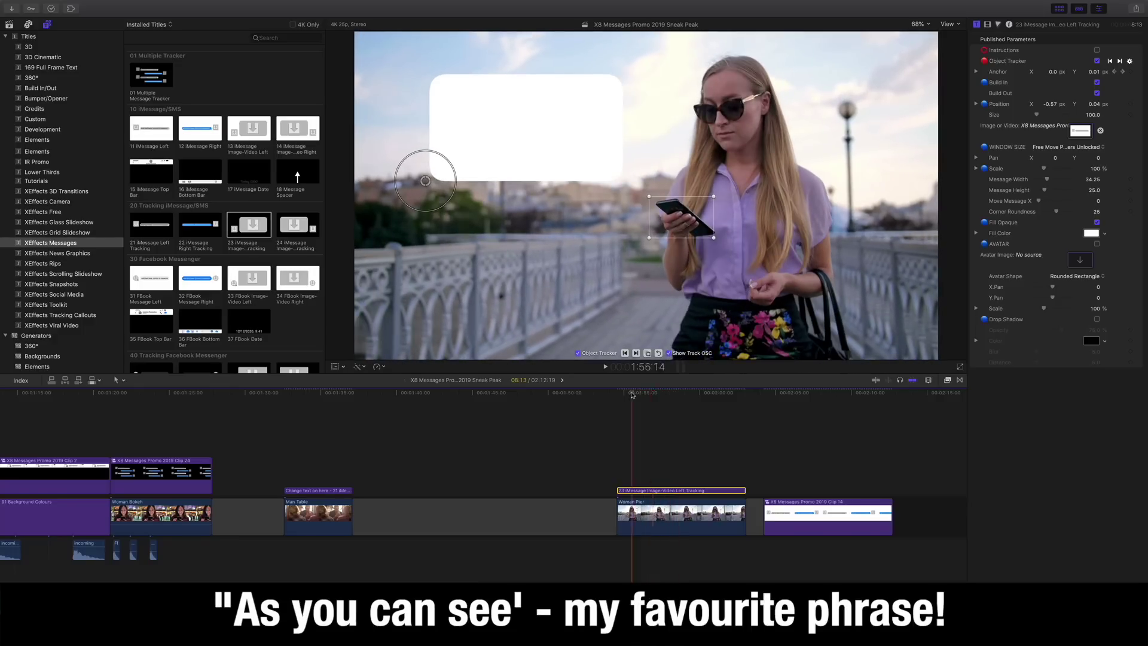
{"action": "left_click", "coordinate": [630, 396]}
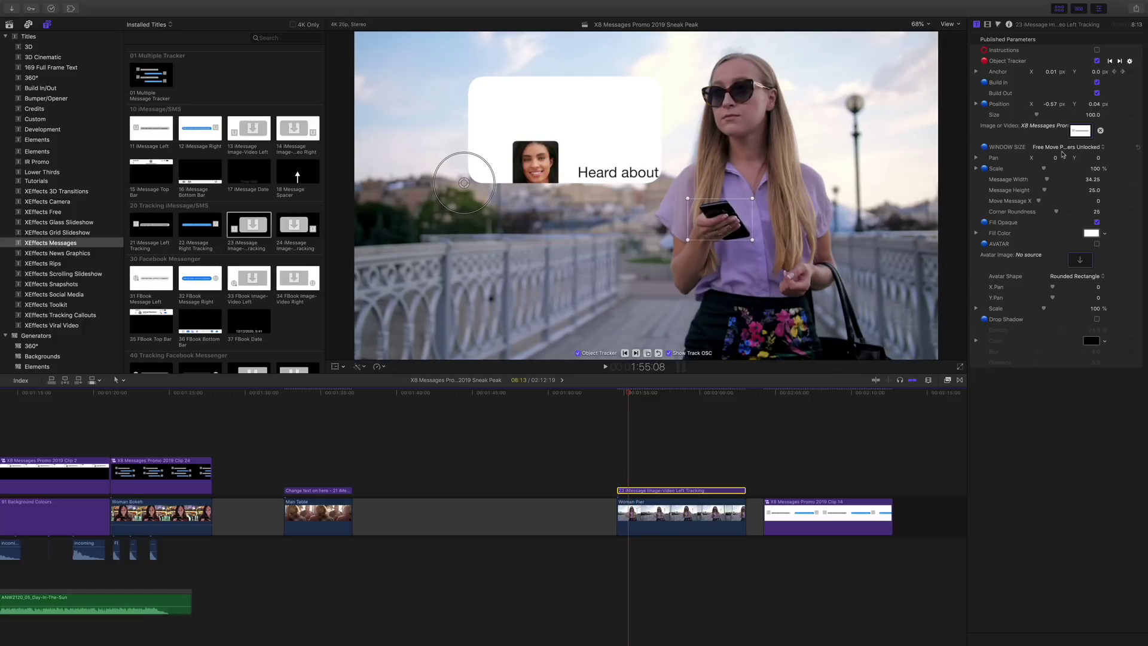
- Scale the bubble's message content to 50%, pan it lower, and scrub to preview
{"action": "mouse_move", "coordinate": [1099, 169]}
{"action": "left_mouse_down"}
{"action": "mouse_move", "coordinate": [1073, 170]}
{"action": "mouse_move", "coordinate": [1090, 185]}
{"action": "left_mouse_up"}
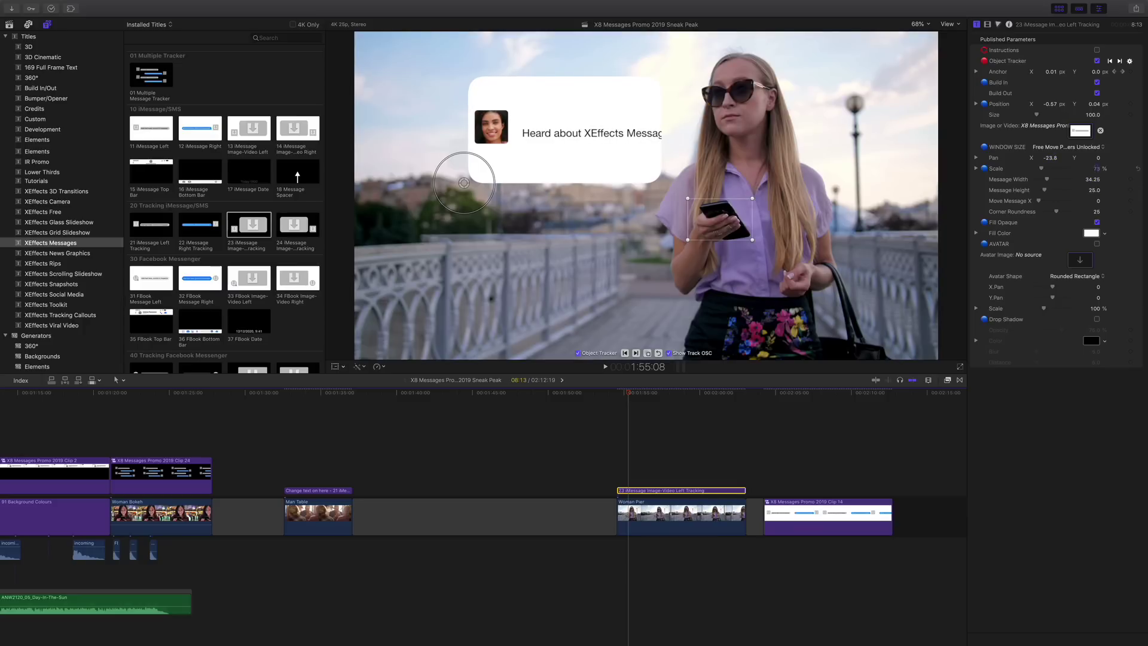
{"action": "left_click_drag", "start_coordinate": [1096, 168], "coordinate": [1077, 168]}
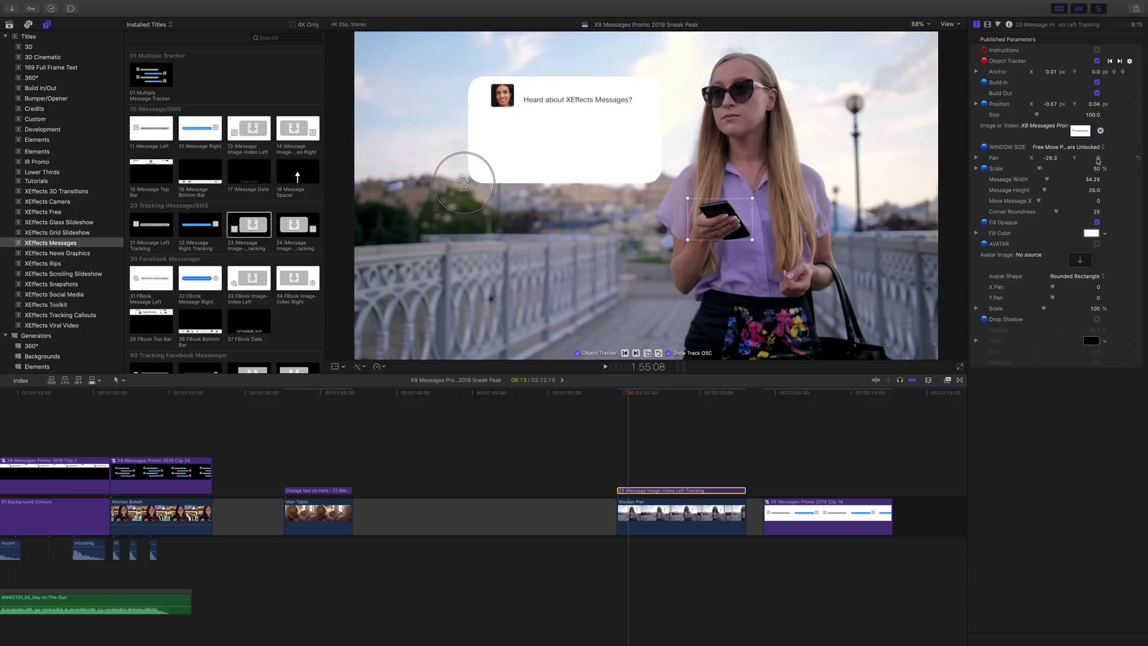
{"action": "left_click_drag", "start_coordinate": [1098, 158], "coordinate": [1097, 179]}
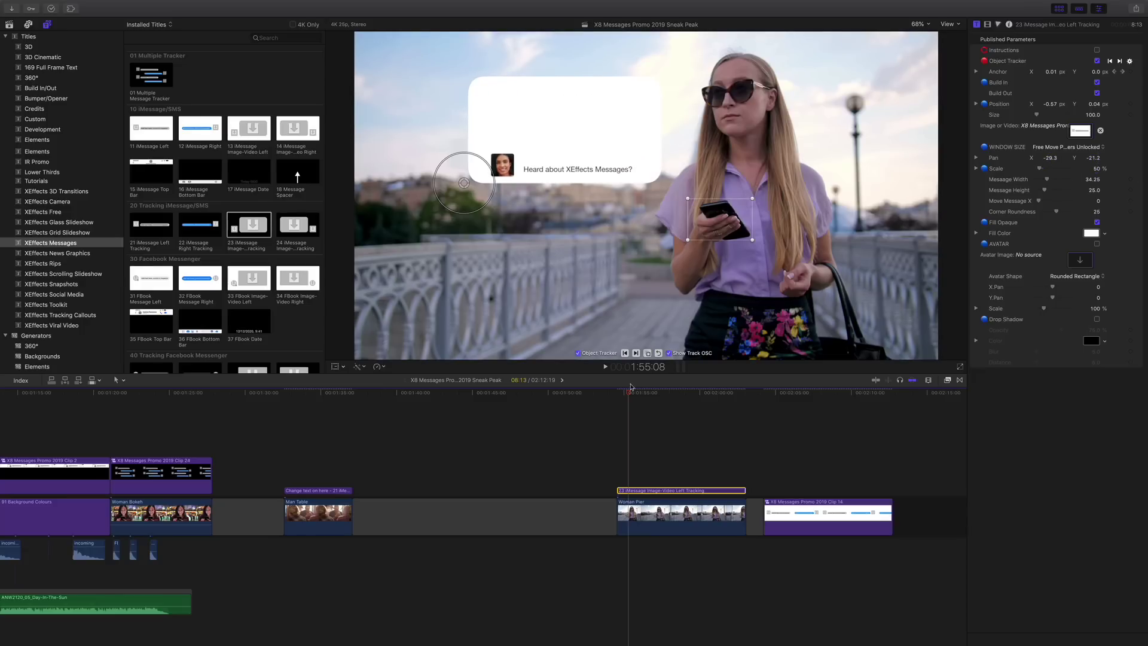
{"action": "mouse_move", "coordinate": [630, 388]}
{"action": "left_mouse_down"}
{"action": "mouse_move", "coordinate": [734, 401]}
{"action": "mouse_move", "coordinate": [616, 403]}
{"action": "mouse_move", "coordinate": [636, 404]}
{"action": "left_mouse_up"}
- Turn off Fill Opaque, enlarge the tracked message to size 148.3, and review it
{"action": "left_click", "coordinate": [1097, 223]}
{"action": "key", "text": "space"}
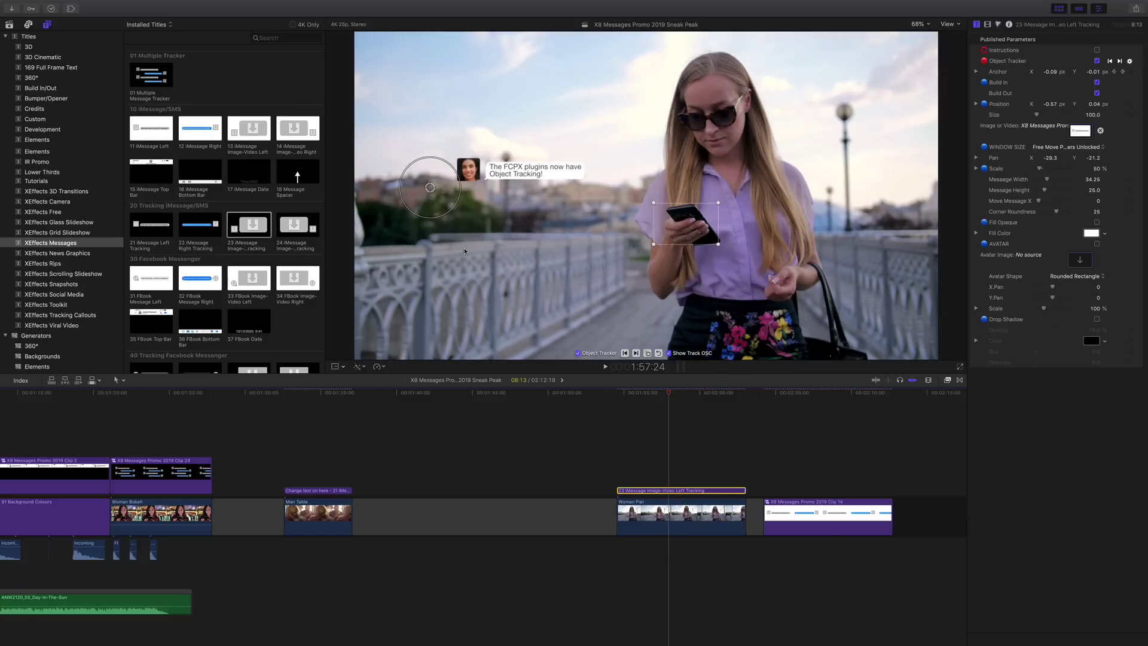
{"action": "mouse_move", "coordinate": [446, 207]}
{"action": "left_mouse_down"}
{"action": "mouse_move", "coordinate": [442, 189]}
{"action": "mouse_move", "coordinate": [399, 201]}
{"action": "left_mouse_up"}
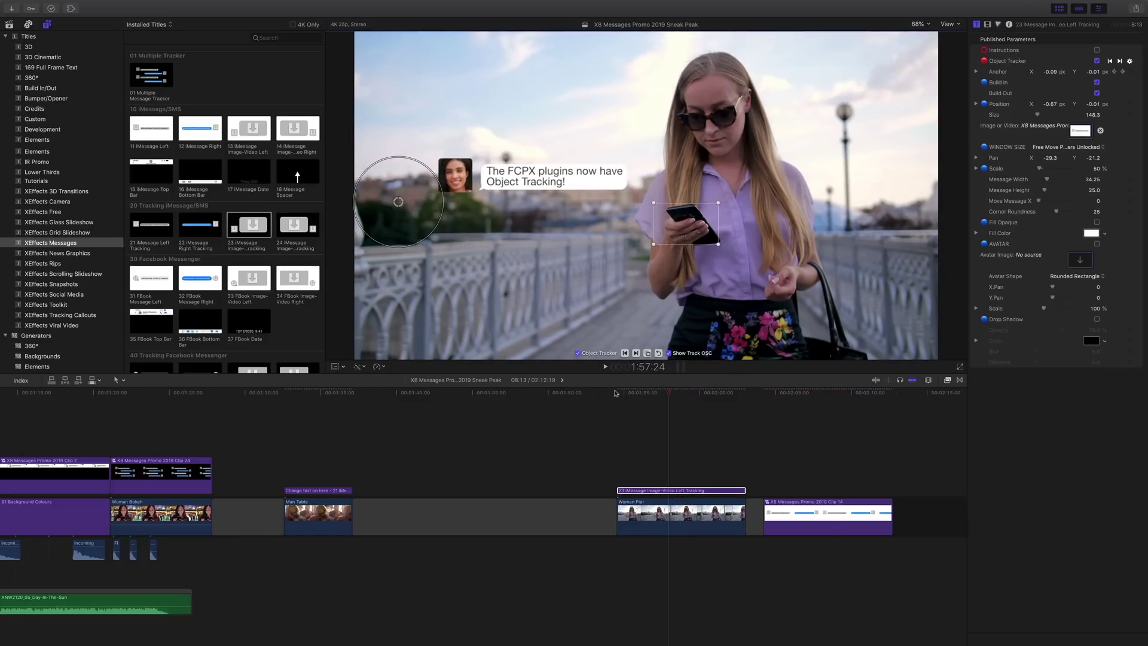
{"action": "mouse_move", "coordinate": [615, 393]}
{"action": "left_mouse_down"}
{"action": "mouse_move", "coordinate": [707, 404]}
{"action": "mouse_move", "coordinate": [650, 403]}
{"action": "left_mouse_up"}
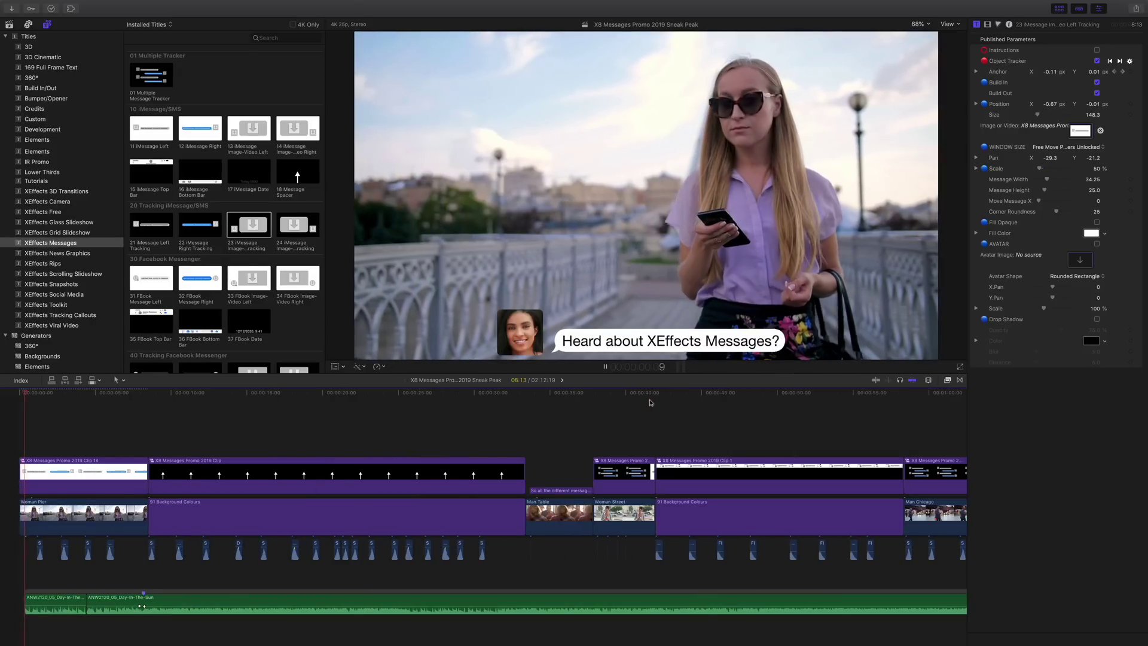
- Play the conversation, zoom the timeline out, and move to the Man Chicago clip
{"action": "key", "text": "space"}
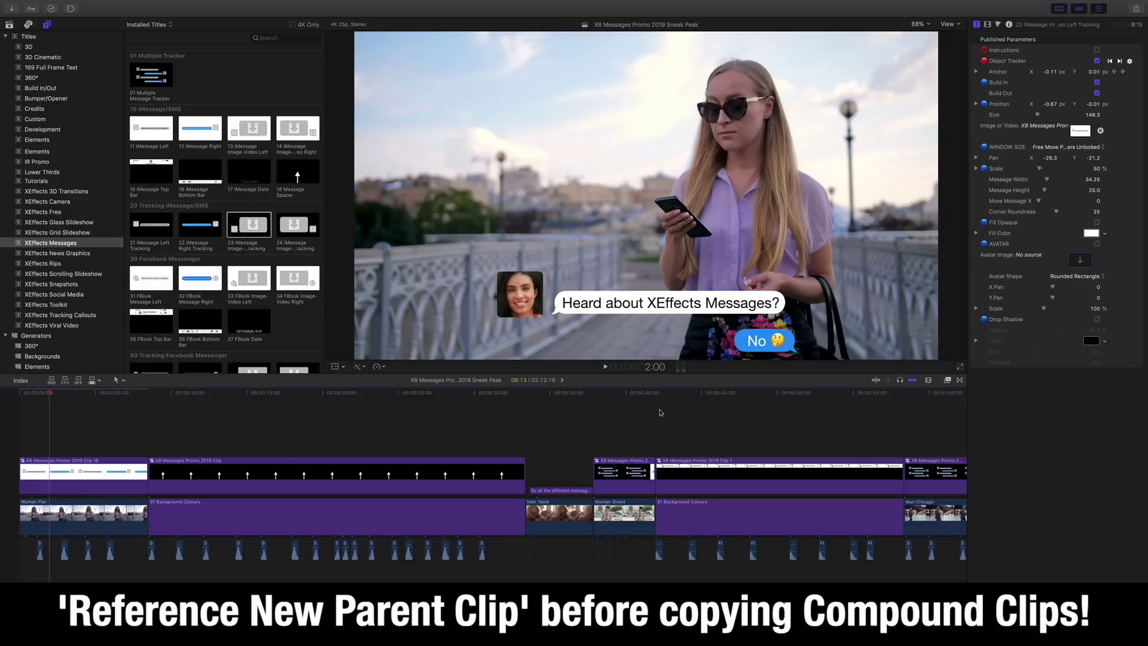
{"action": "key", "text": "super+minus"}
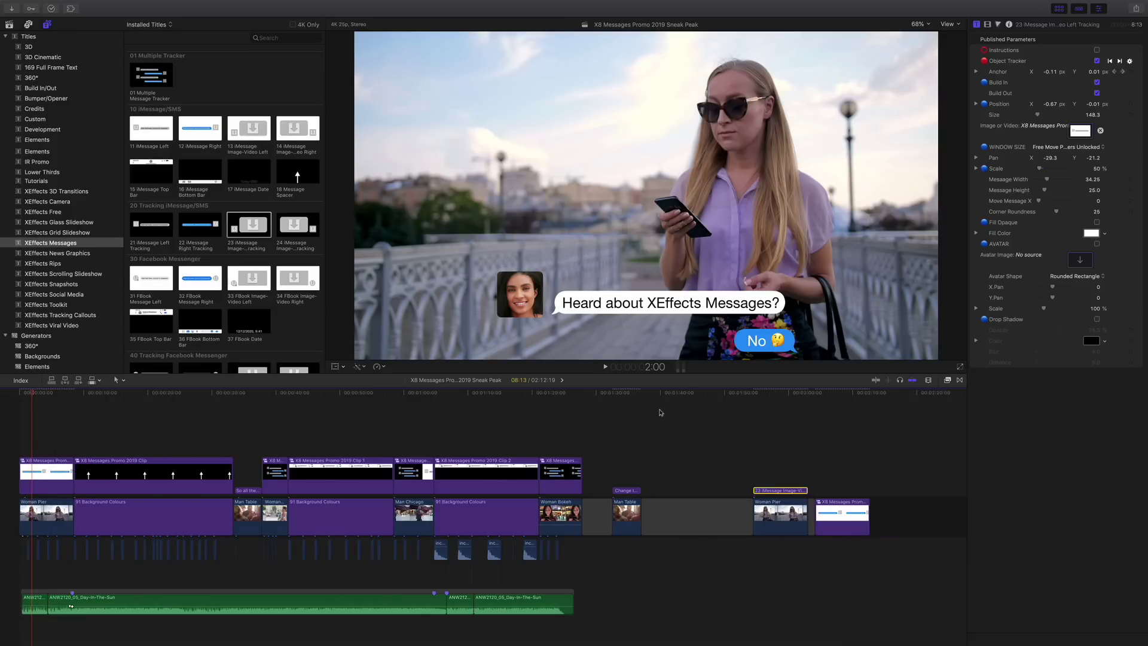
{"action": "mouse_move", "coordinate": [743, 391]}
{"action": "left_mouse_down"}
{"action": "mouse_move", "coordinate": [782, 395]}
{"action": "mouse_move", "coordinate": [395, 410]}
{"action": "left_mouse_up"}
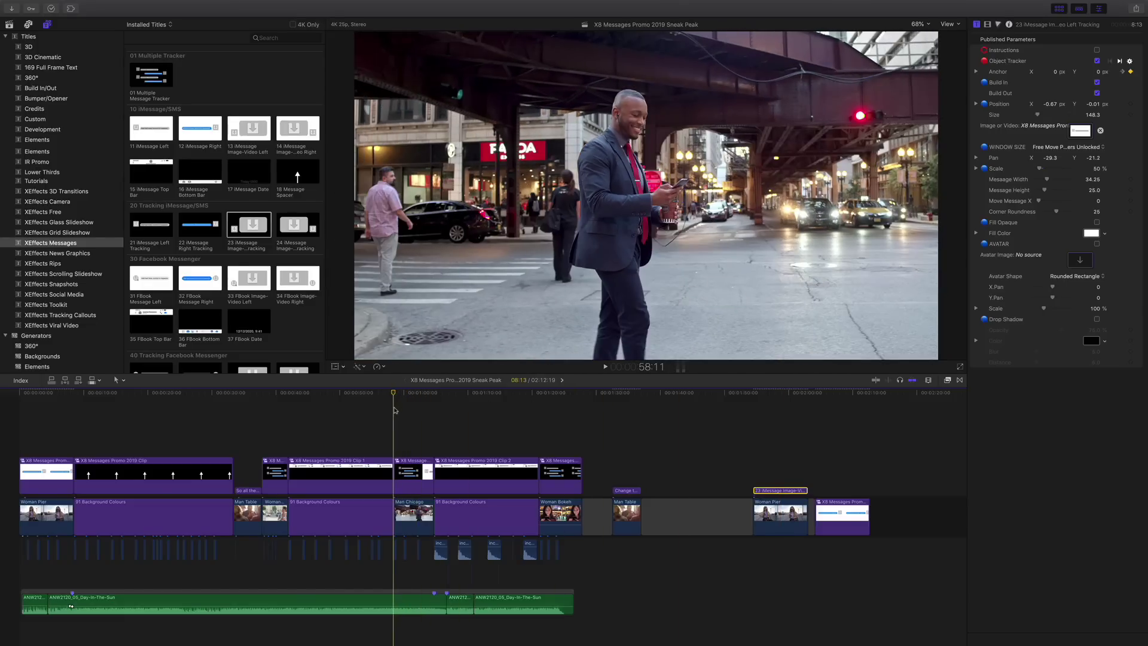
- Play the finished tracking demos full screen, pause, then exit full screen
{"action": "key", "text": "space"}
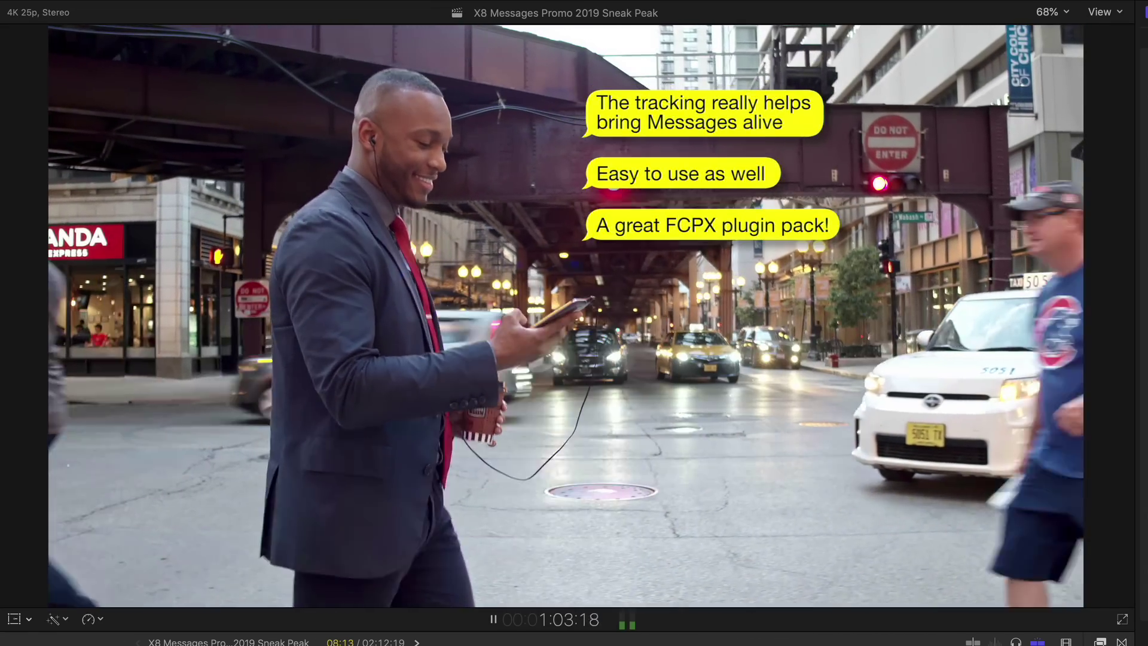
{"action": "key", "text": "space"}
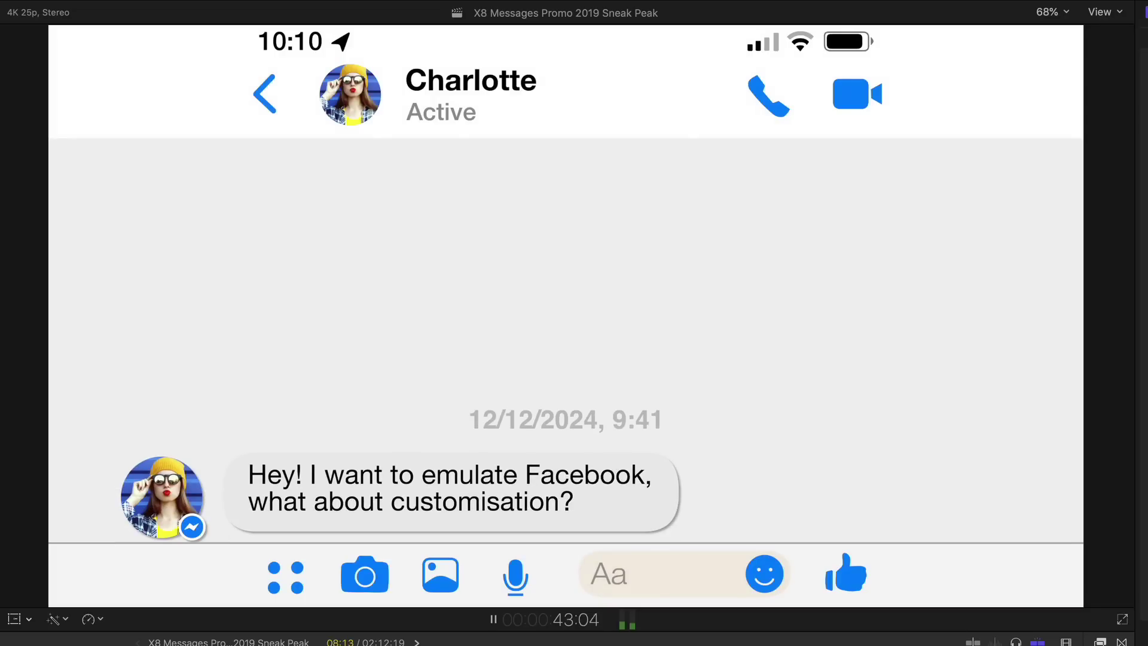
{"action": "key", "text": "Escape"}
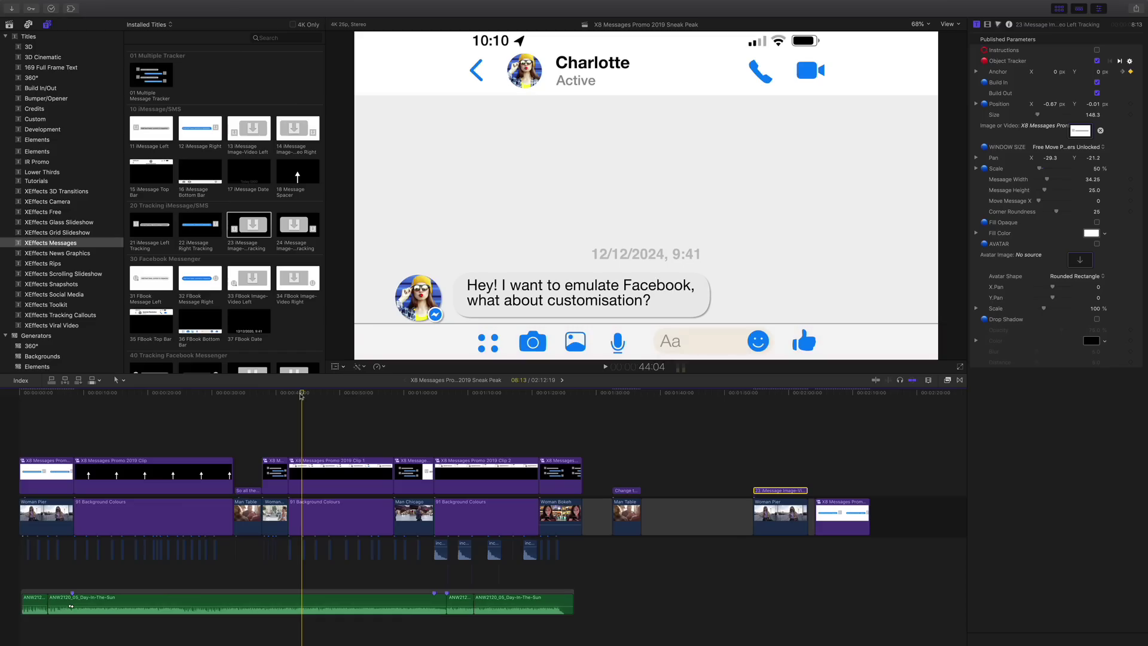